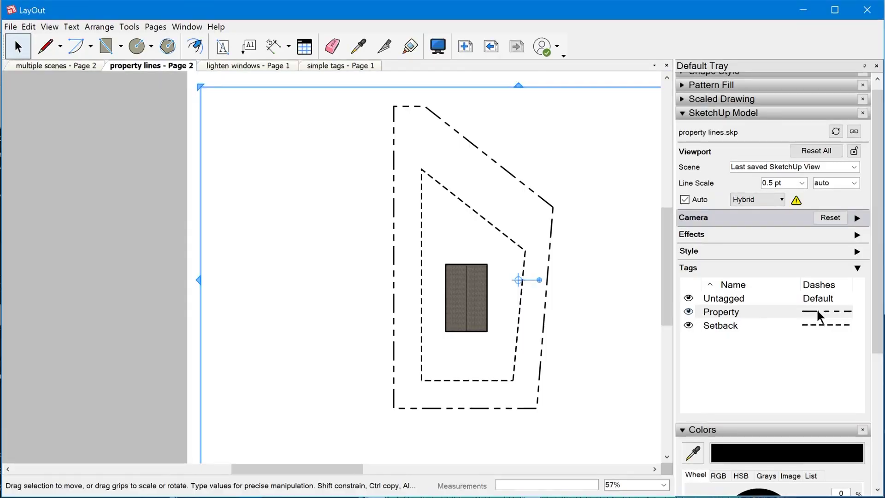
Step: Open the Property tag's dash style and adjust its color and line scale
{"action": "left_click", "coordinate": [817, 314]}
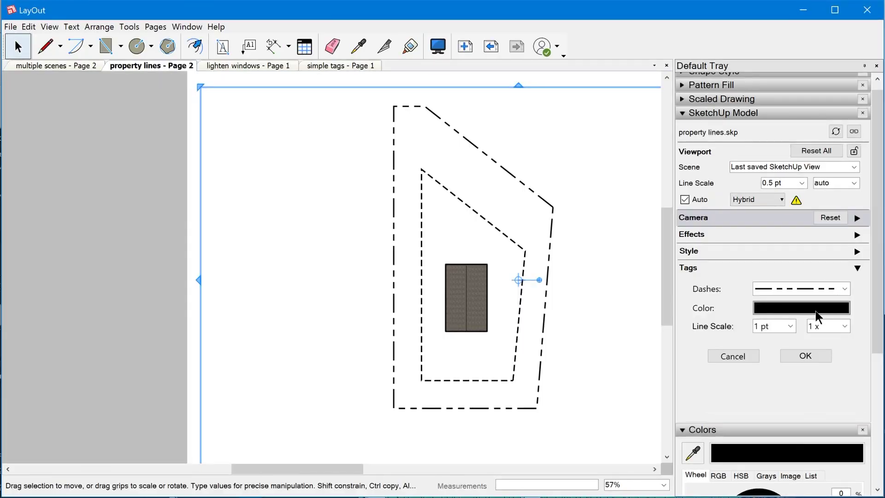
{"action": "left_click", "coordinate": [815, 311]}
{"action": "left_click", "coordinate": [825, 242]}
{"action": "left_click", "coordinate": [771, 241]}
{"action": "left_click", "coordinate": [771, 252]}
{"action": "left_click", "coordinate": [804, 273]}
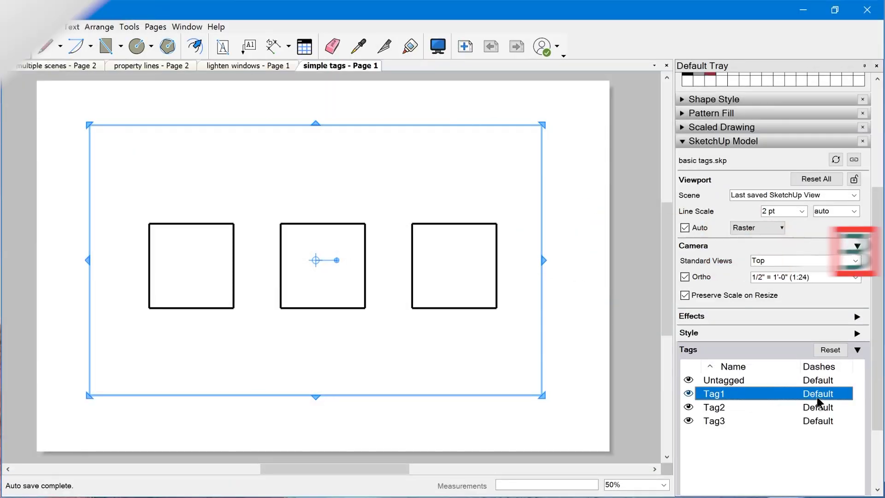
Step: Give Tag1 the dashed line pattern with the longer even dashes
{"action": "left_click", "coordinate": [821, 392]}
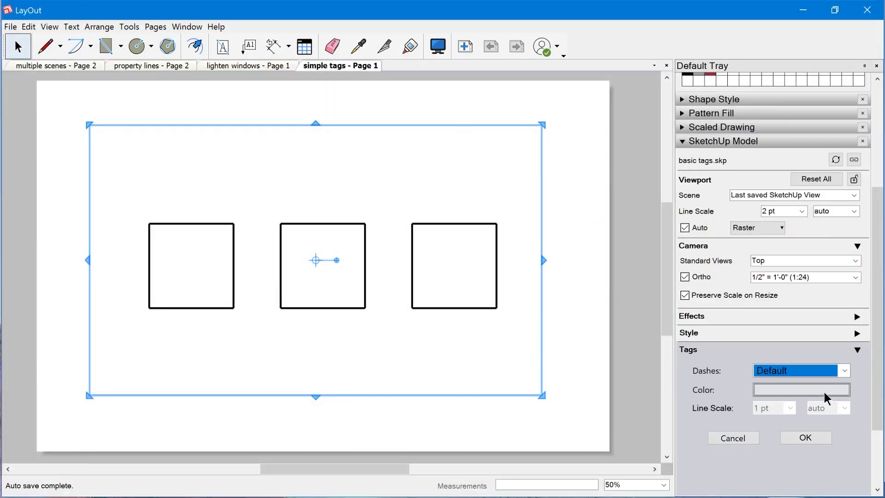
{"action": "left_click", "coordinate": [842, 369]}
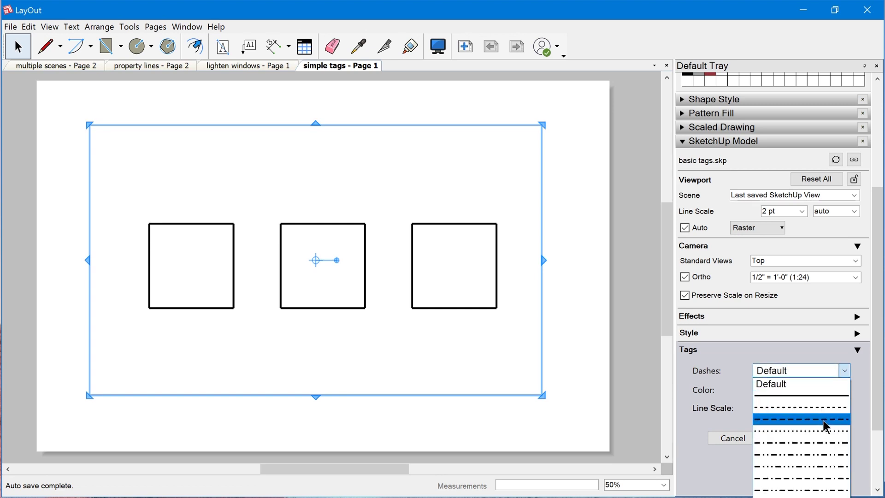
{"action": "left_click", "coordinate": [823, 419]}
{"action": "left_click", "coordinate": [805, 437]}
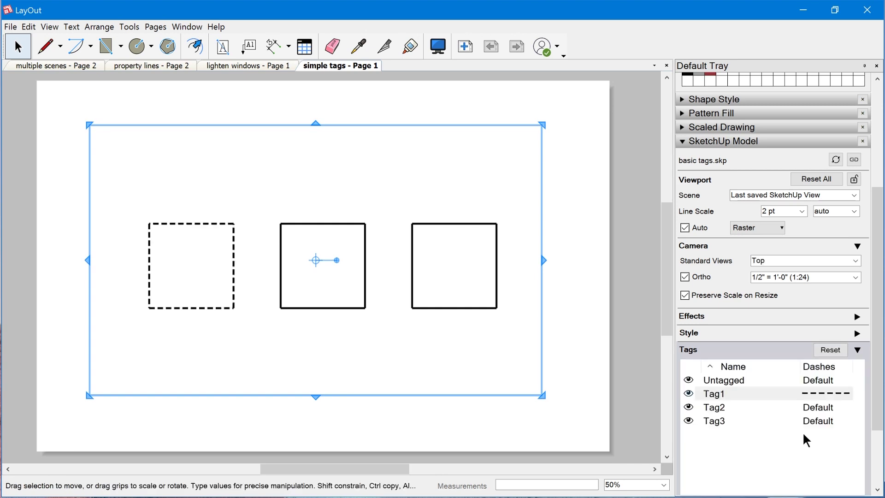
Step: Give Tag2 a solid line pattern and set its dash color to the saved dark red
{"action": "left_click", "coordinate": [816, 422]}
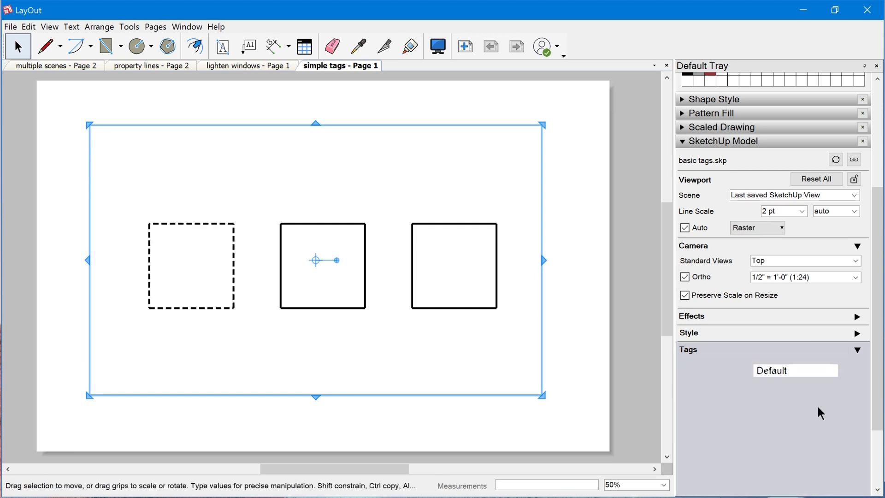
{"action": "left_click", "coordinate": [842, 371]}
{"action": "left_click", "coordinate": [828, 392]}
{"action": "left_click", "coordinate": [836, 374]}
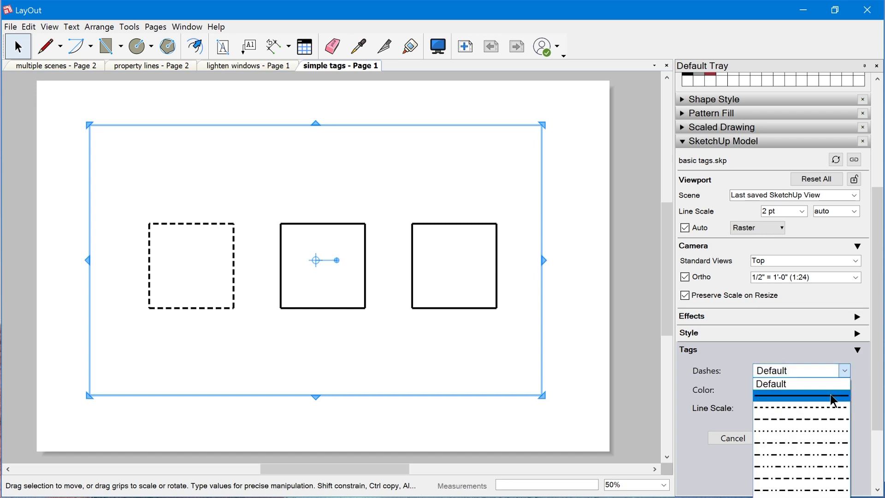
{"action": "left_click", "coordinate": [831, 394]}
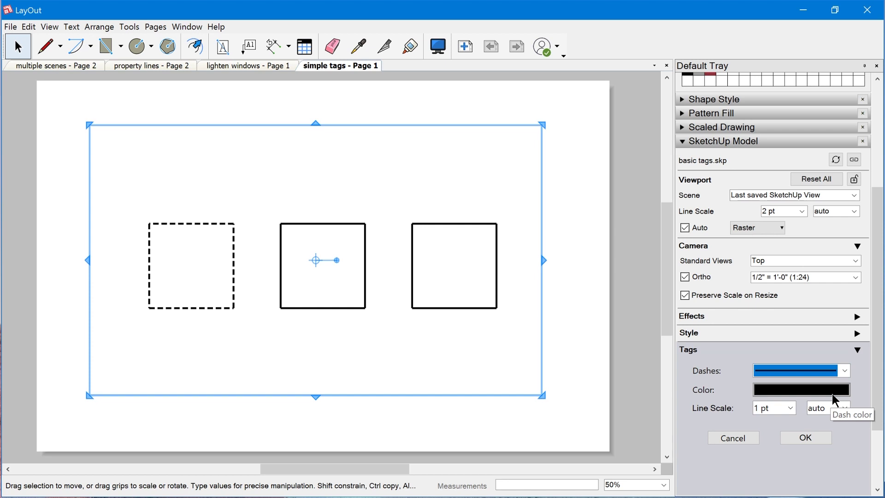
{"action": "left_click", "coordinate": [785, 394]}
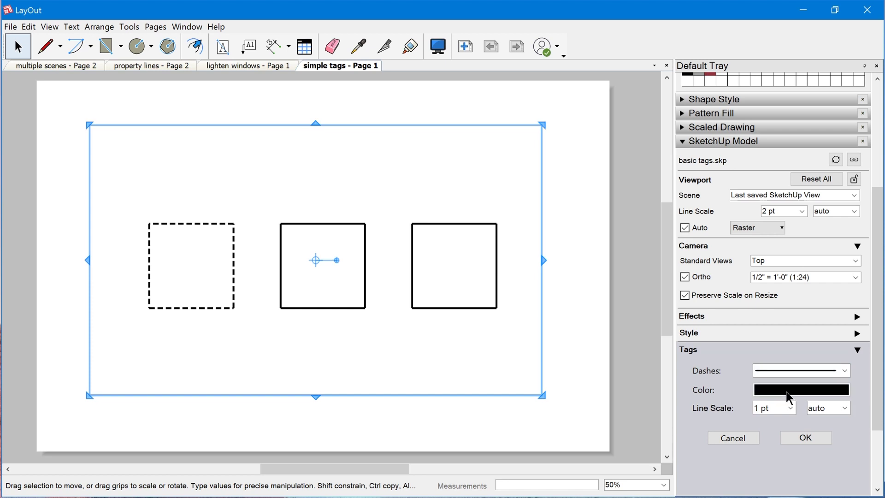
{"action": "left_click", "coordinate": [790, 395]}
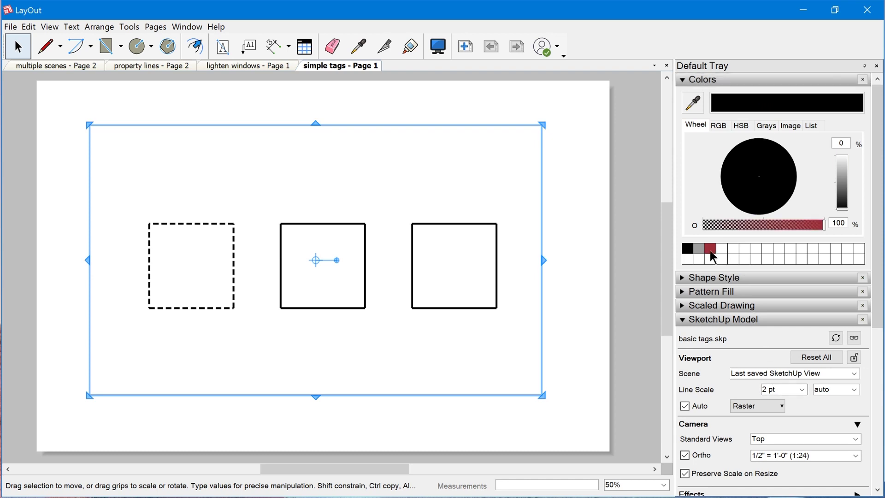
{"action": "left_click", "coordinate": [710, 250]}
{"action": "scroll", "coordinate": [793, 302], "scroll_direction": "down", "scroll_amount": 3}
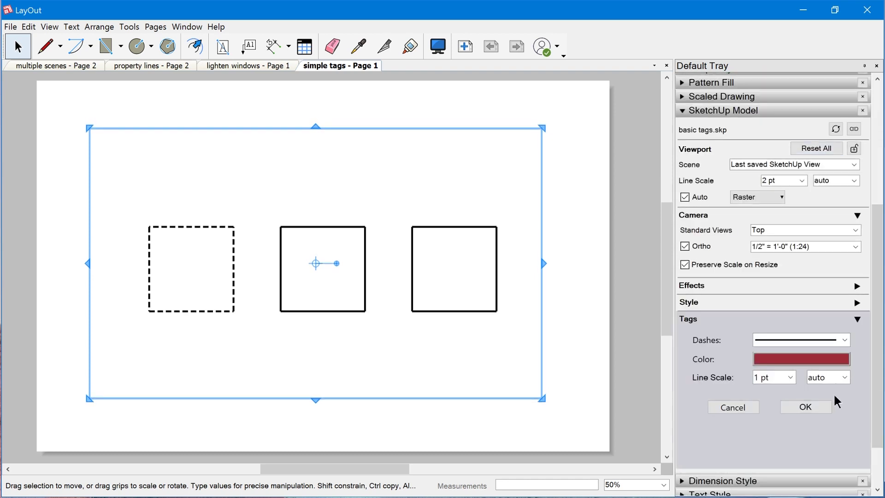
{"action": "left_click", "coordinate": [815, 408]}
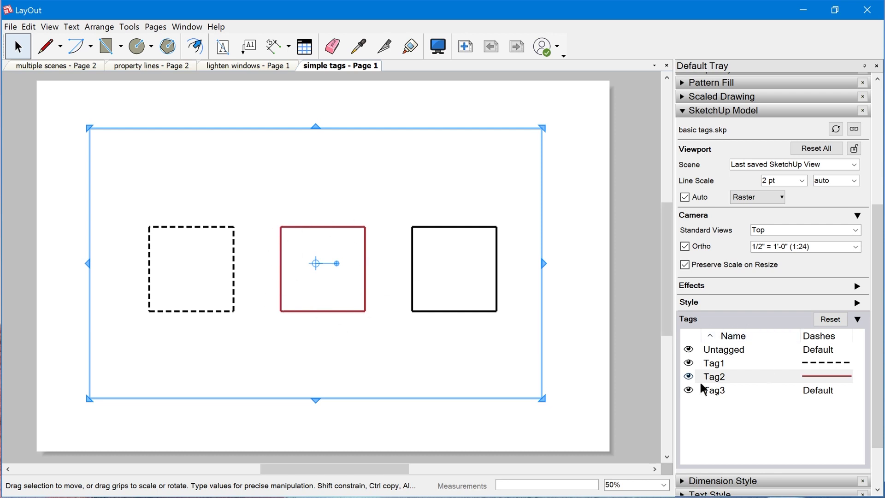
Step: Give Tag3 a solid line pattern with a line width of 5 pt
{"action": "left_click", "coordinate": [825, 391]}
{"action": "left_click", "coordinate": [843, 341]}
{"action": "scroll", "coordinate": [830, 352], "scroll_direction": "up", "scroll_amount": 2}
{"action": "left_click", "coordinate": [818, 366]}
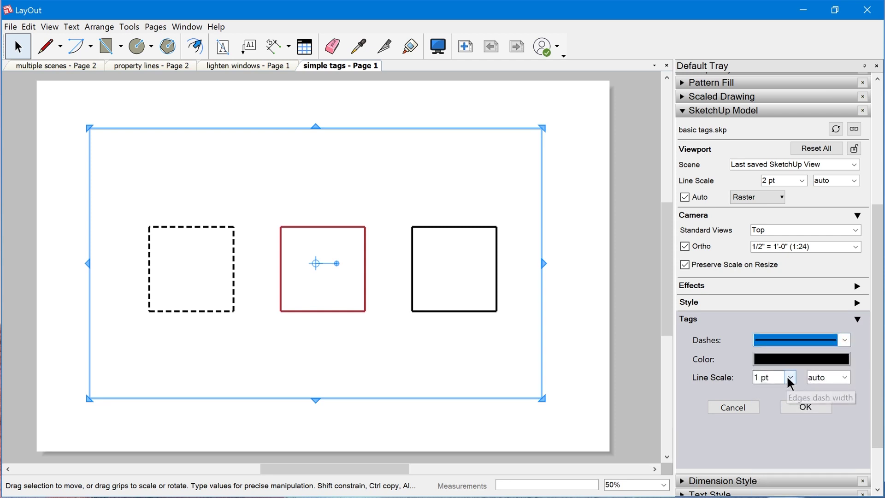
{"action": "left_click", "coordinate": [791, 378]}
{"action": "left_click", "coordinate": [784, 466]}
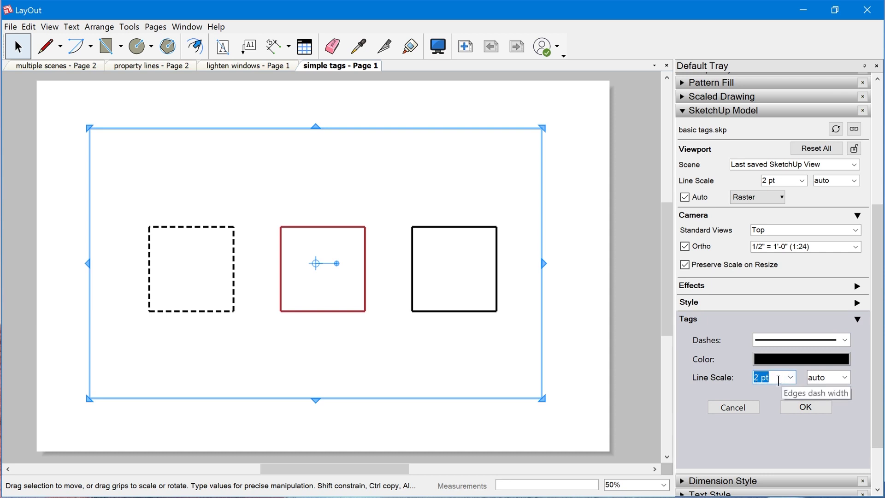
{"action": "type", "text": "5"}
{"action": "left_click", "coordinate": [829, 410]}
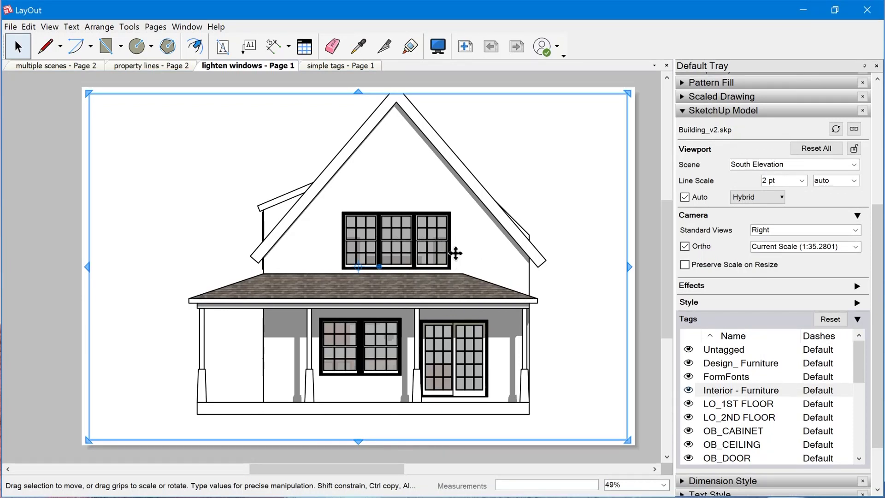
Step: Lighten the windows on the South Elevation by giving the OB_WINDOW tag a solid line pattern with a 0.10 pt width
{"action": "scroll", "coordinate": [457, 332], "scroll_direction": "up", "scroll_amount": 1}
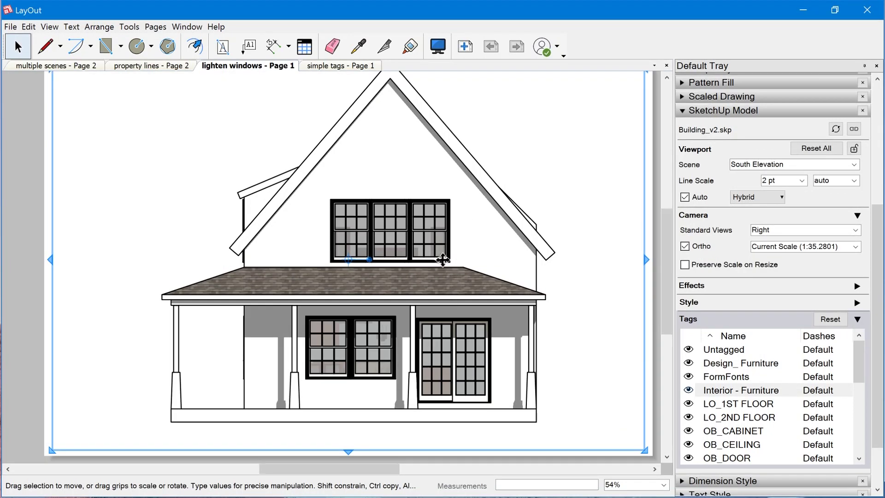
{"action": "scroll", "coordinate": [442, 261], "scroll_direction": "up", "scroll_amount": 9}
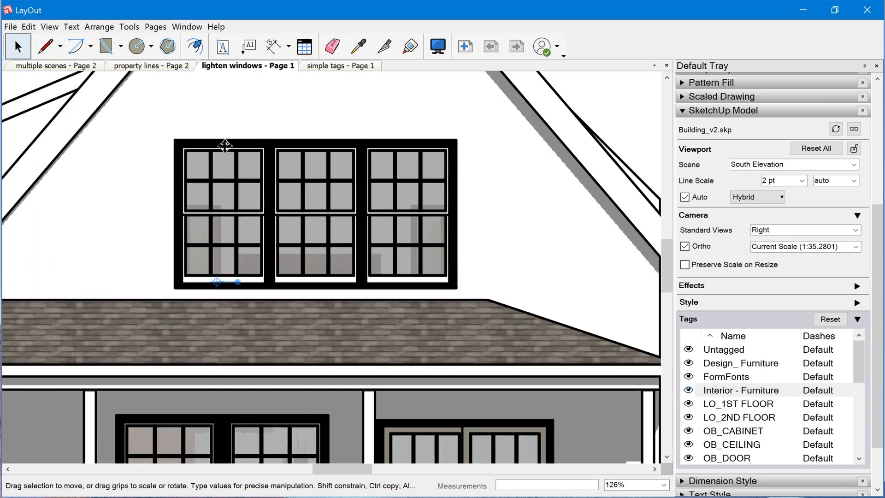
{"action": "scroll", "coordinate": [341, 239], "scroll_direction": "down", "scroll_amount": 8}
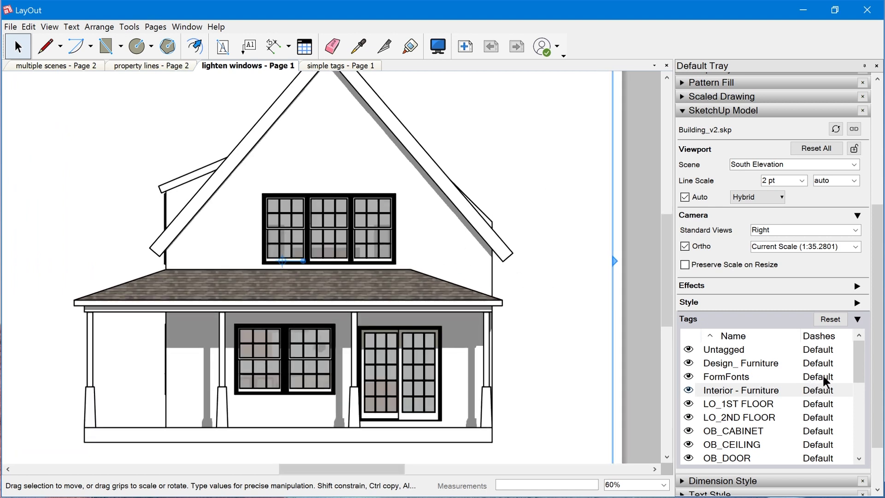
{"action": "scroll", "coordinate": [824, 381], "scroll_direction": "down", "scroll_amount": 3}
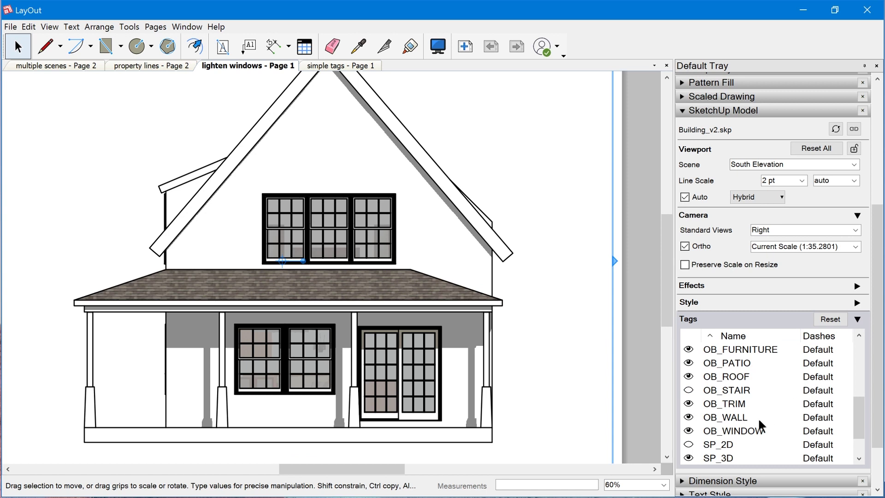
{"action": "left_click", "coordinate": [747, 431]}
{"action": "left_click", "coordinate": [825, 431]}
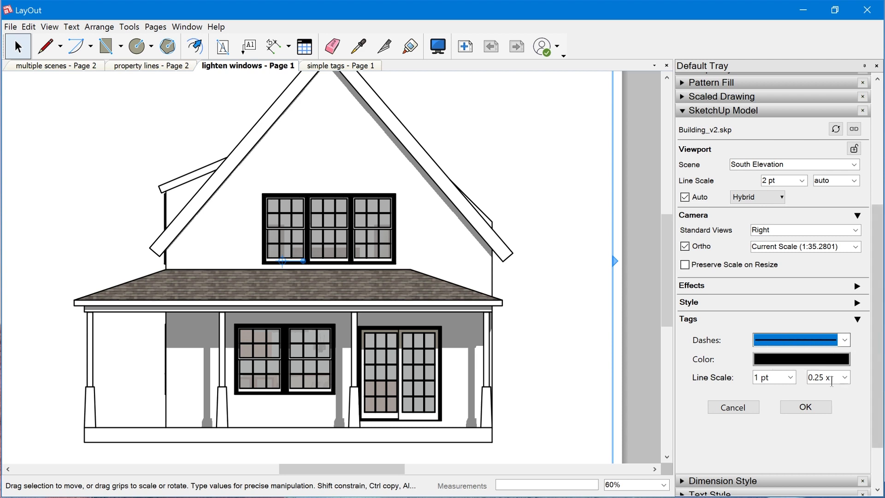
{"action": "left_click", "coordinate": [790, 378]}
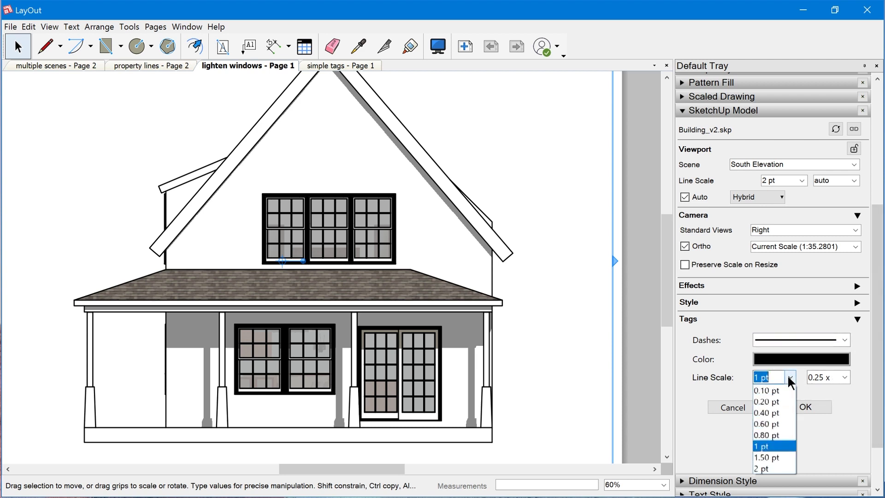
{"action": "left_click", "coordinate": [770, 392]}
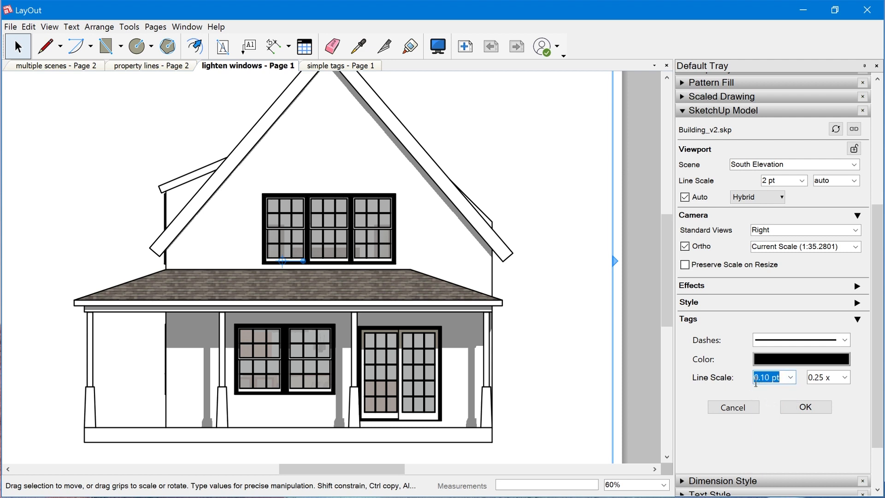
{"action": "left_click", "coordinate": [806, 407]}
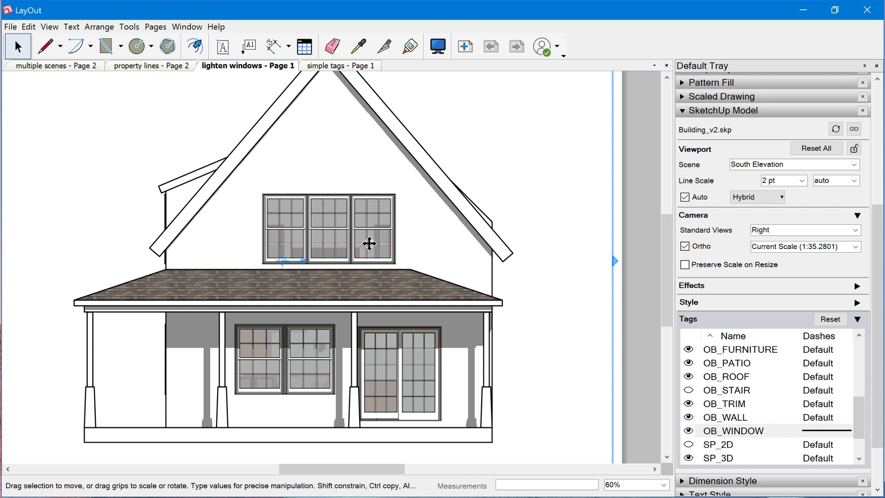
Step: Switch to the property lines document, select its site plan viewport, and return to LayOut from SketchUp
{"action": "key", "text": "ctrl+Tab"}
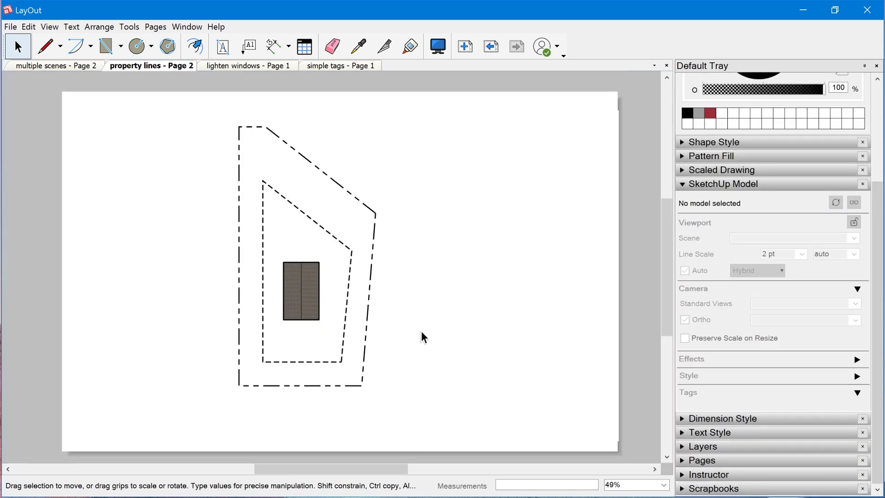
{"action": "left_click", "coordinate": [300, 293]}
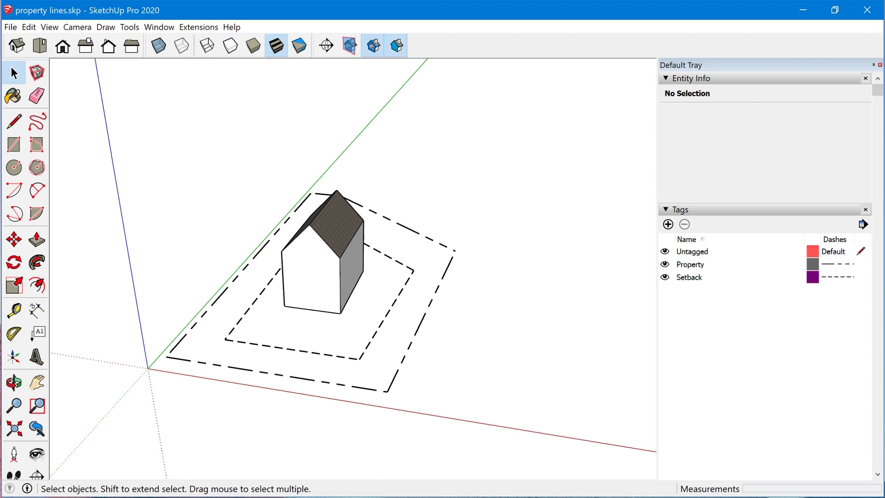
{"action": "key", "text": "alt+Tab"}
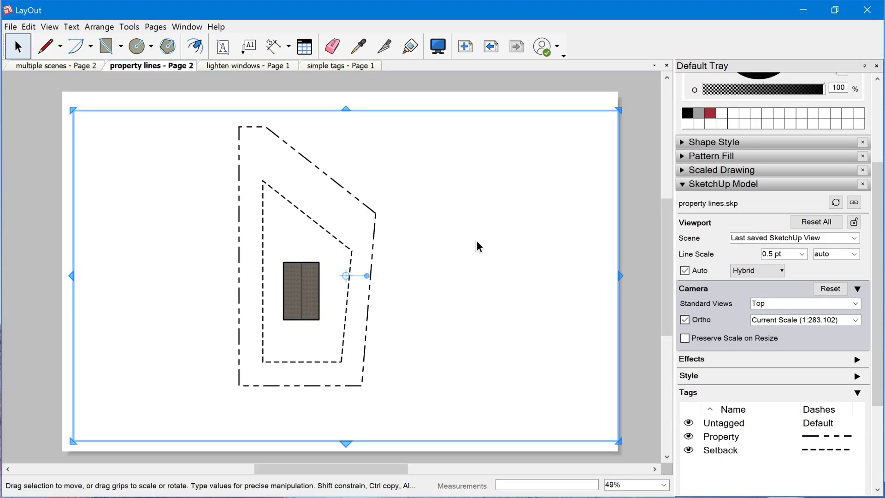
Step: Select the Setback and Property tags together and set their dash color to the saved dark red
{"action": "scroll", "coordinate": [826, 387], "scroll_direction": "down", "scroll_amount": 1}
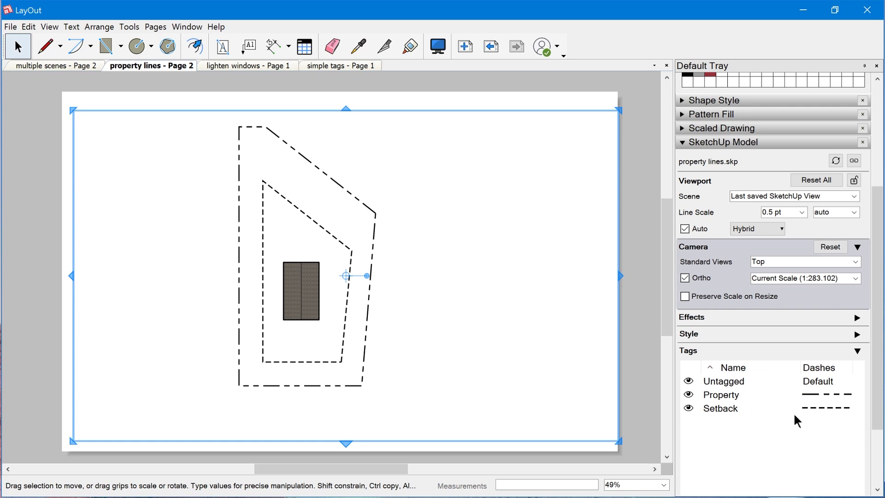
{"action": "left_click", "coordinate": [734, 404]}
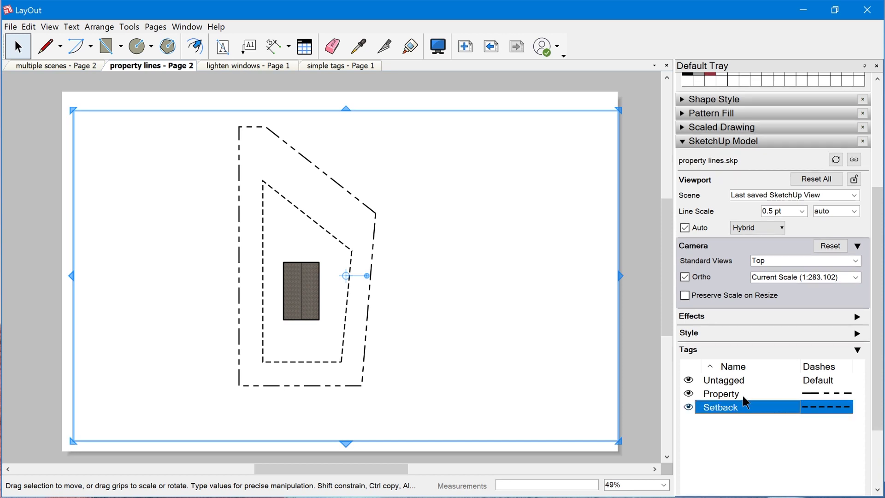
{"action": "left_click", "coordinate": [743, 396], "text": "shift"}
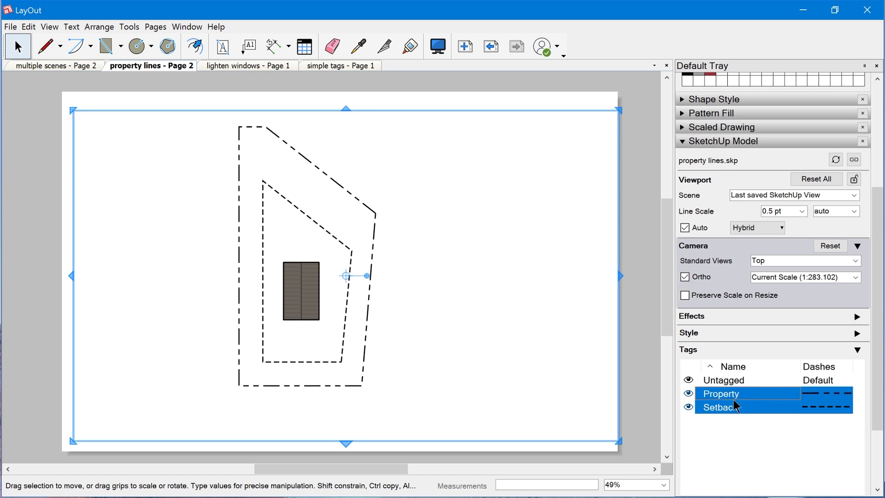
{"action": "left_click", "coordinate": [828, 400]}
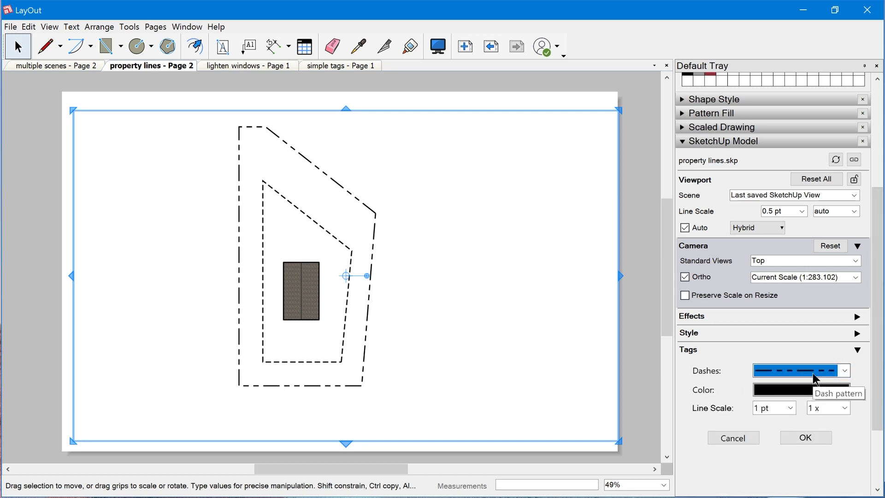
{"action": "left_click", "coordinate": [796, 390]}
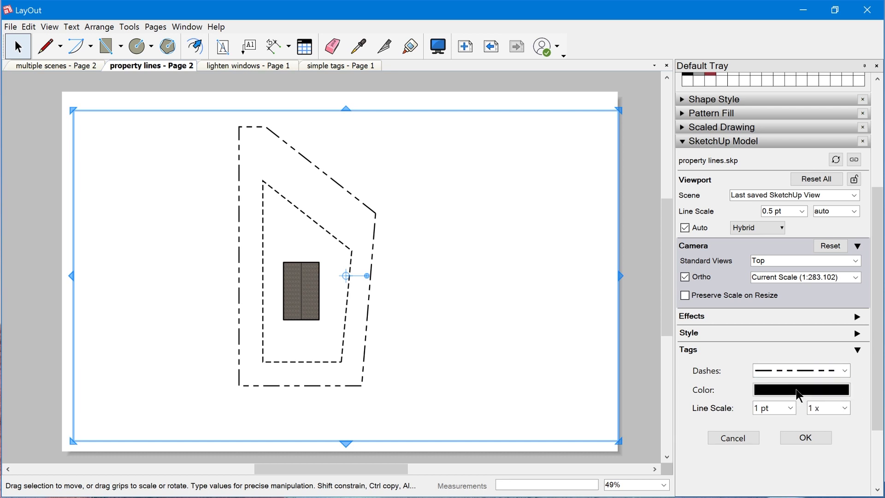
{"action": "left_click", "coordinate": [796, 390]}
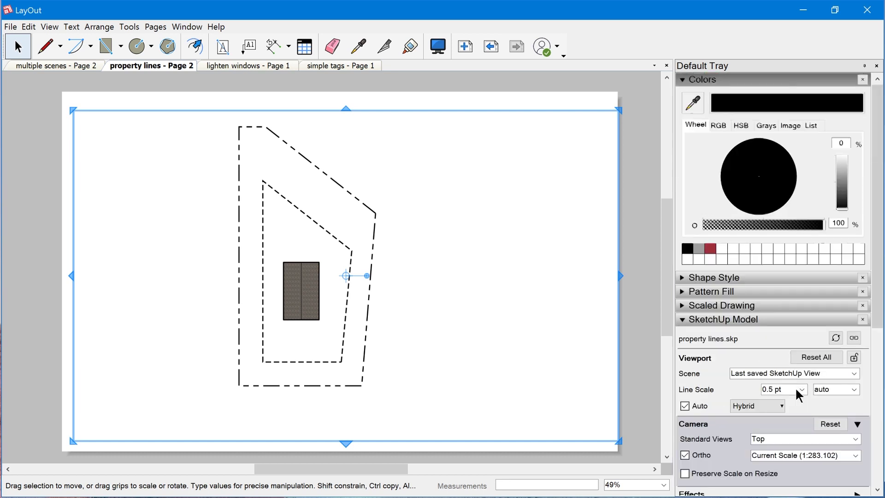
{"action": "left_click", "coordinate": [712, 250]}
{"action": "scroll", "coordinate": [769, 434], "scroll_direction": "down", "scroll_amount": 5}
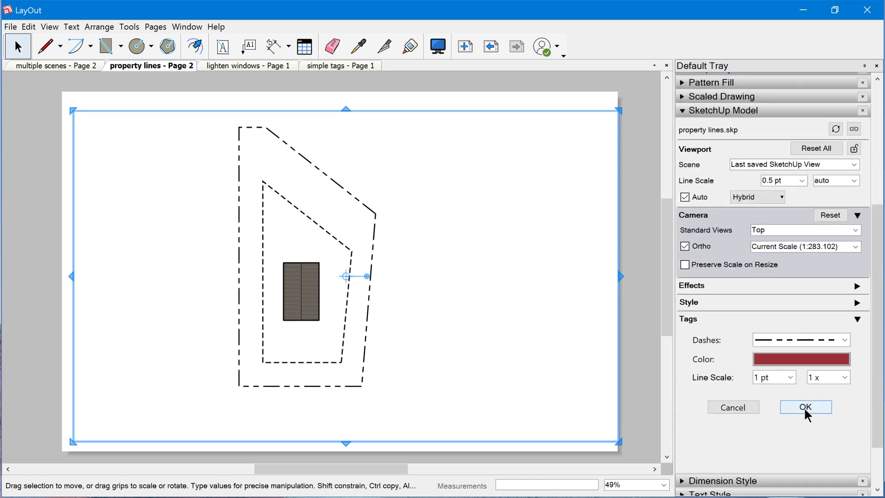
{"action": "left_click", "coordinate": [805, 409]}
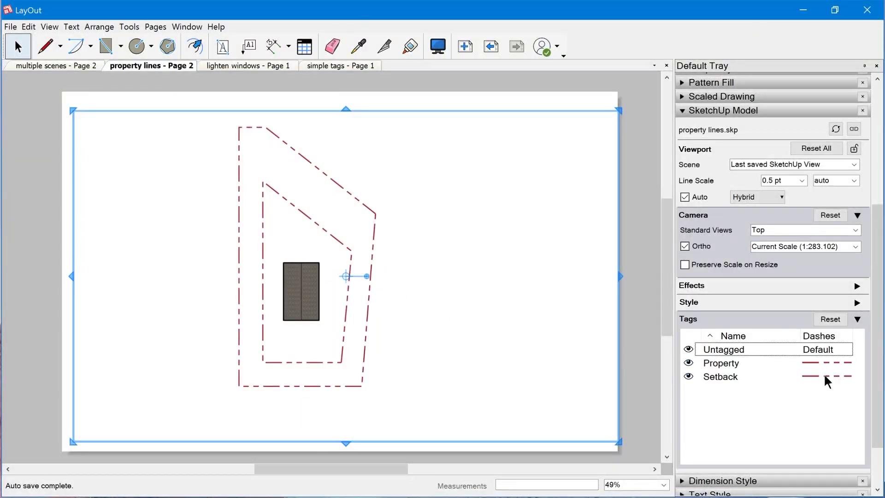
Step: Give the Setback tag a plain, evenly dashed line pattern and apply it to the viewport
{"action": "left_click", "coordinate": [824, 373]}
{"action": "left_click", "coordinate": [845, 341]}
{"action": "scroll", "coordinate": [845, 339], "scroll_direction": "up", "scroll_amount": 2}
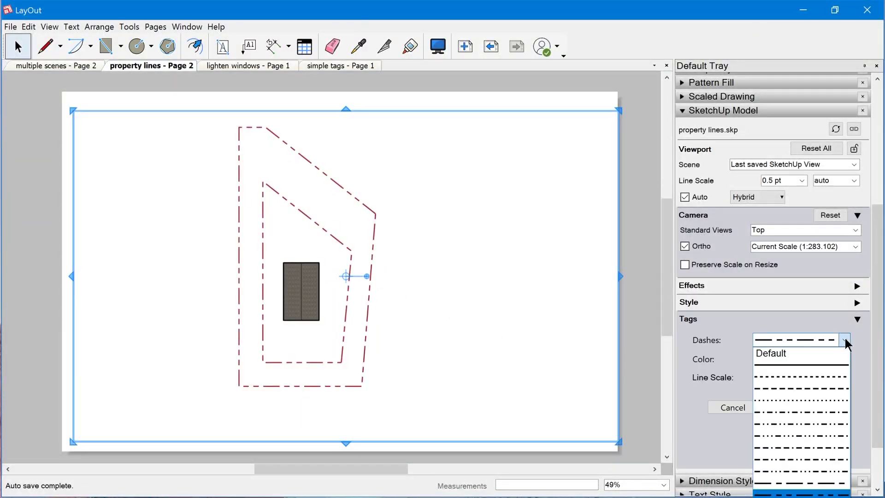
{"action": "left_click", "coordinate": [830, 386]}
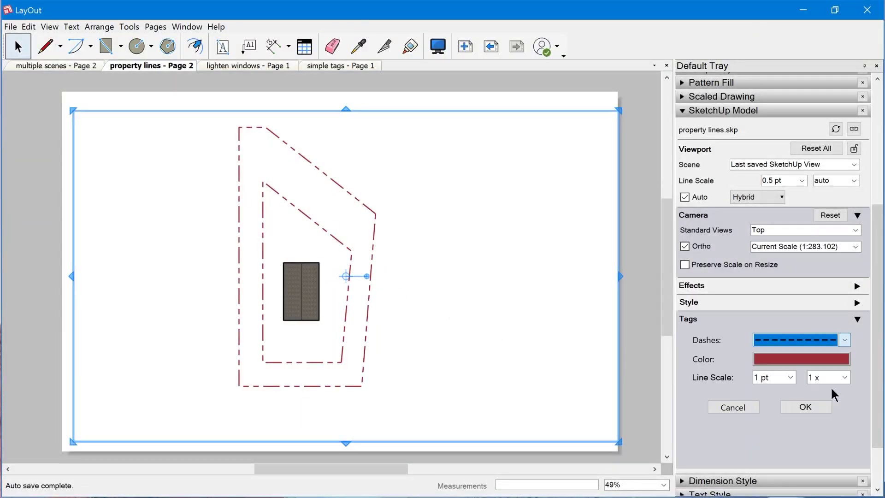
{"action": "left_click", "coordinate": [815, 405]}
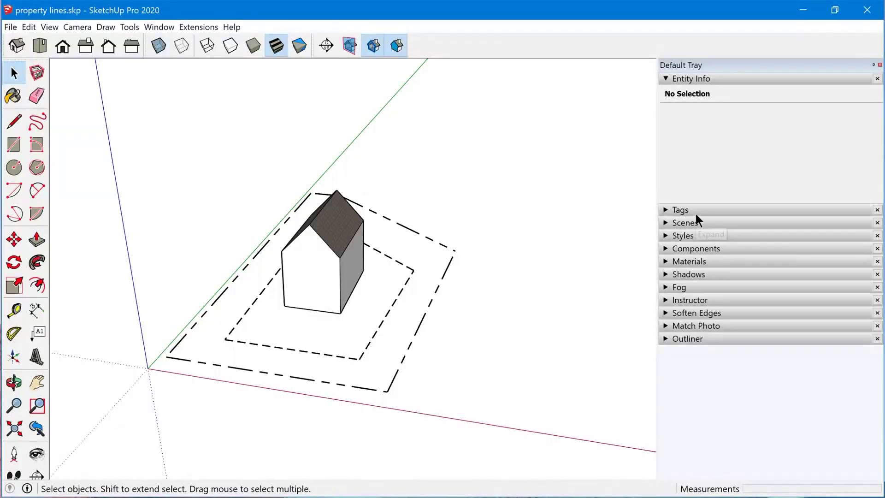
Step: In SketchUp, open the edge settings of the property lines model's Simple Style
{"action": "left_click", "coordinate": [666, 236]}
{"action": "scroll", "coordinate": [667, 240], "scroll_direction": "down", "scroll_amount": 3}
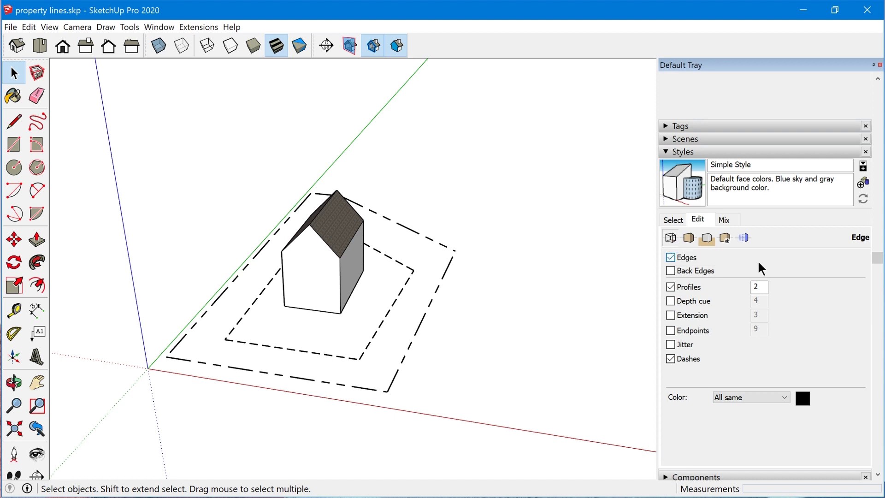
{"action": "scroll", "coordinate": [723, 343], "scroll_direction": "down", "scroll_amount": 2}
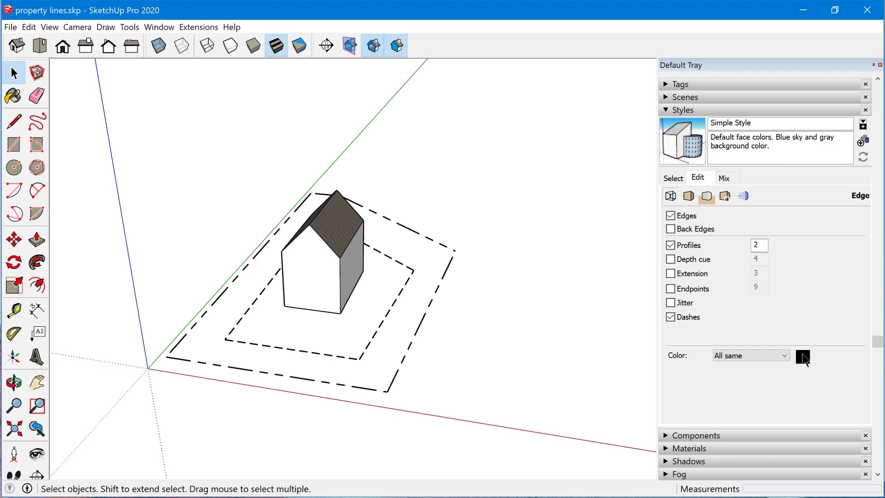
Step: Set the style's uniform edge color to a medium green
{"action": "left_click", "coordinate": [803, 356]}
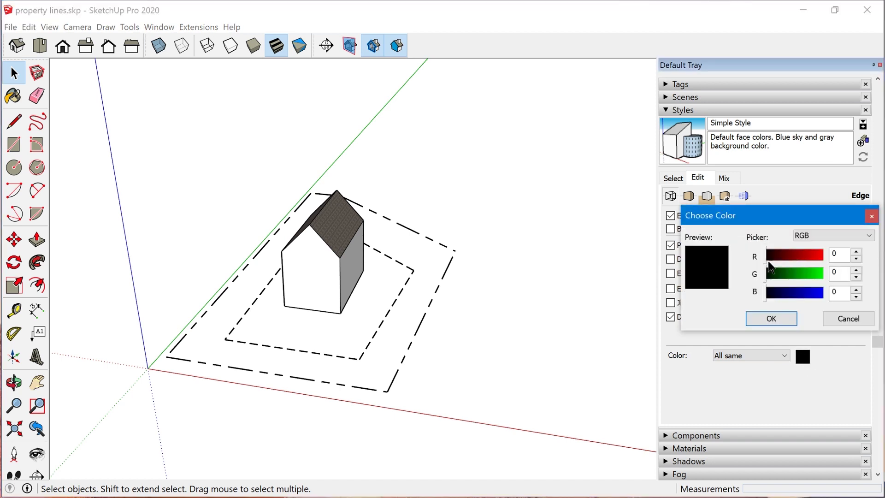
{"action": "left_click_drag", "start_coordinate": [786, 271], "coordinate": [804, 276]}
{"action": "left_click", "coordinate": [771, 319]}
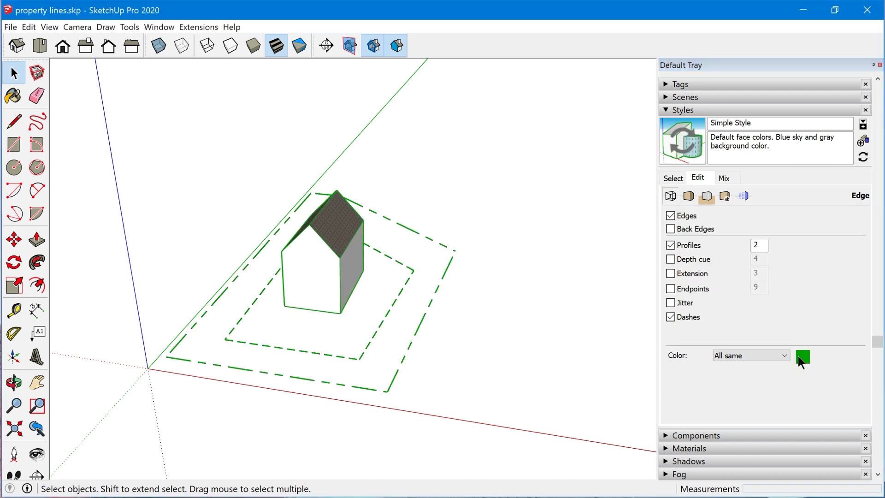
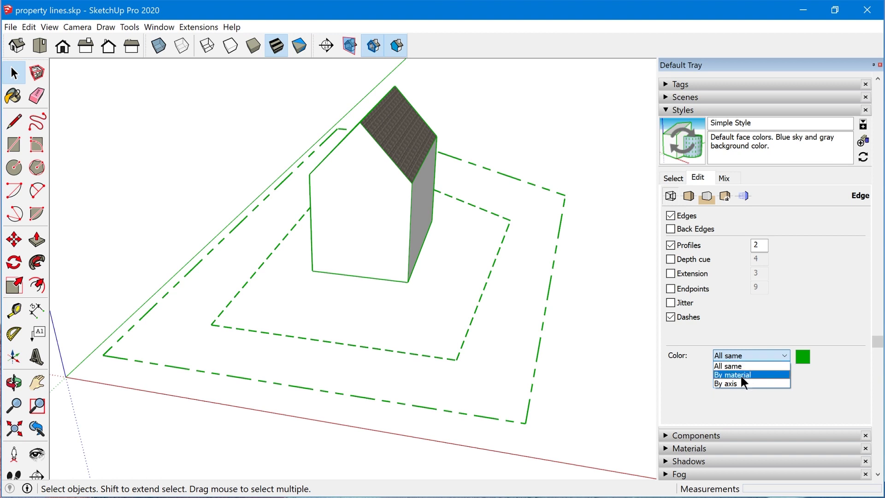
Step: Try coloring the edges By material, return to All same, and reset the edge color to black
{"action": "left_click", "coordinate": [740, 377]}
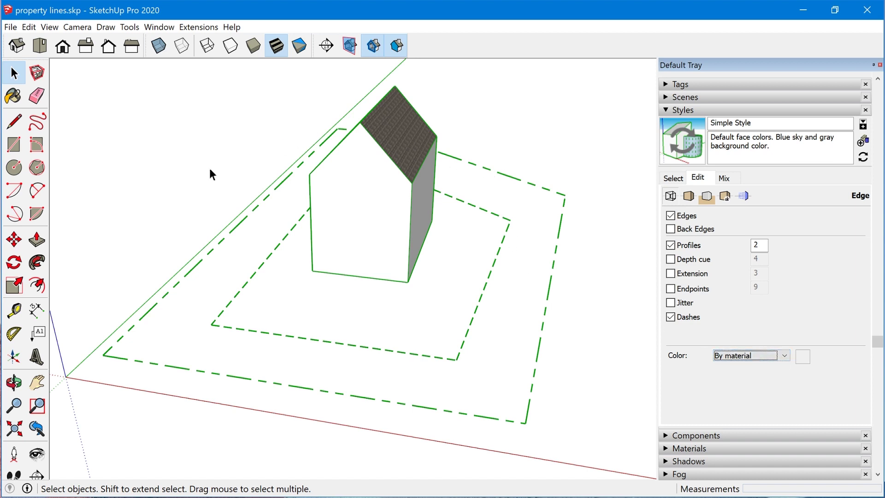
{"action": "left_click", "coordinate": [784, 357]}
{"action": "left_click", "coordinate": [731, 367]}
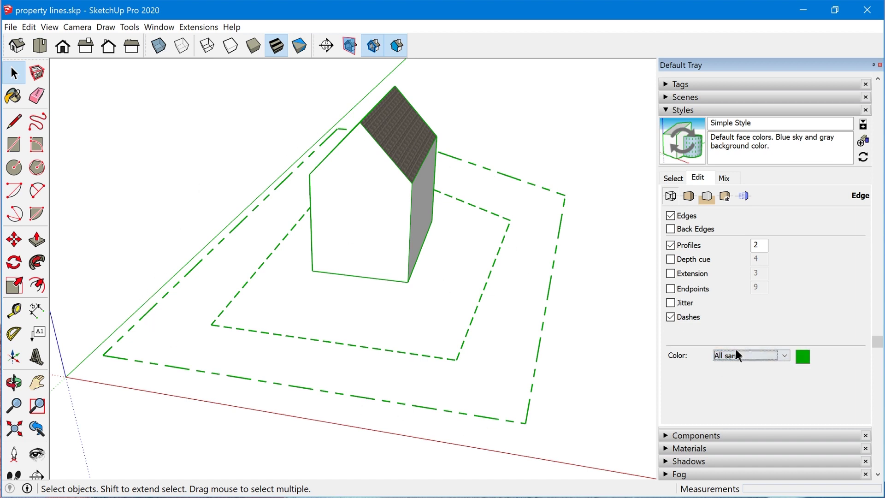
{"action": "left_click", "coordinate": [803, 356]}
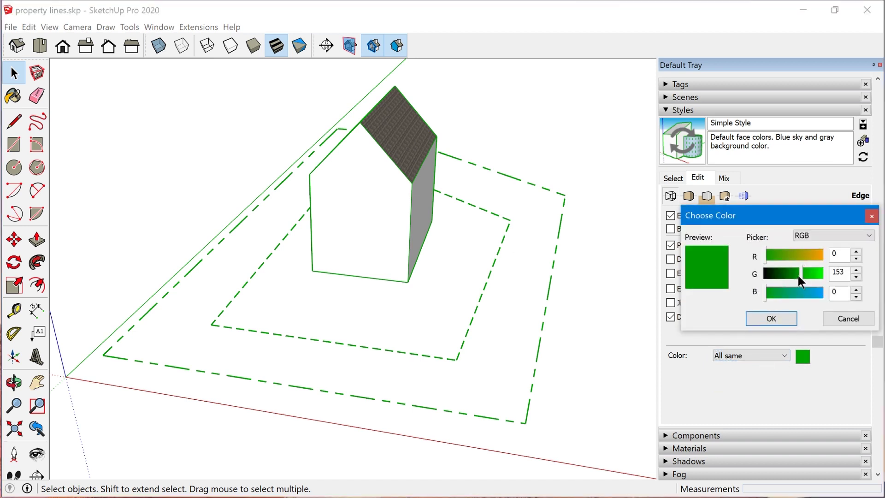
{"action": "left_click_drag", "start_coordinate": [798, 275], "coordinate": [766, 274]}
{"action": "left_click", "coordinate": [768, 319]}
Step: Set the style's edge coloring to By material and paint the outer property line group with red Color A04
{"action": "left_click", "coordinate": [774, 355]}
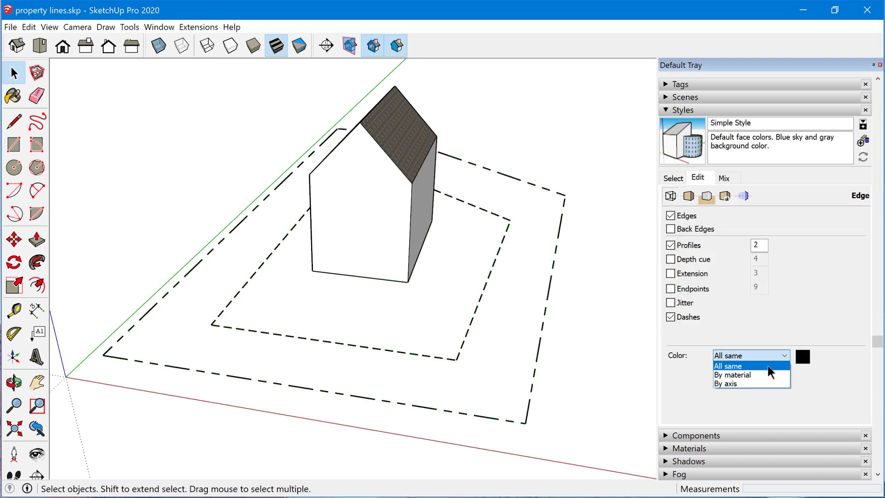
{"action": "left_click", "coordinate": [759, 373]}
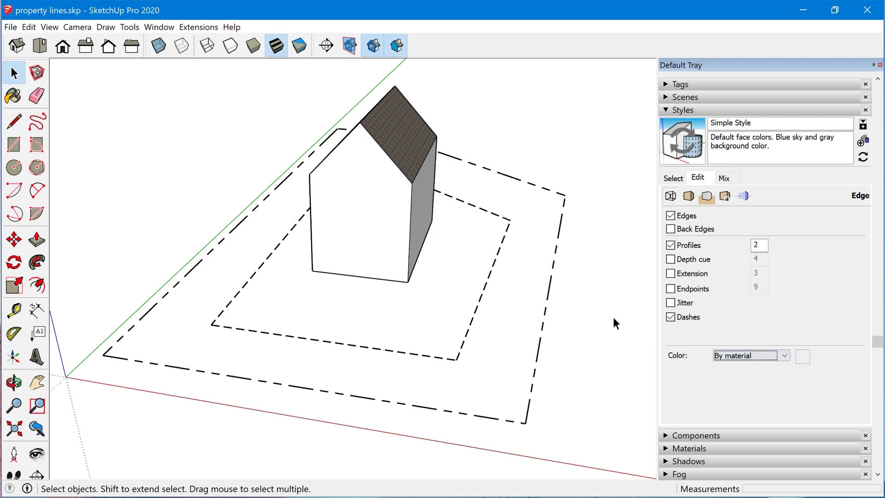
{"action": "left_click", "coordinate": [7, 101]}
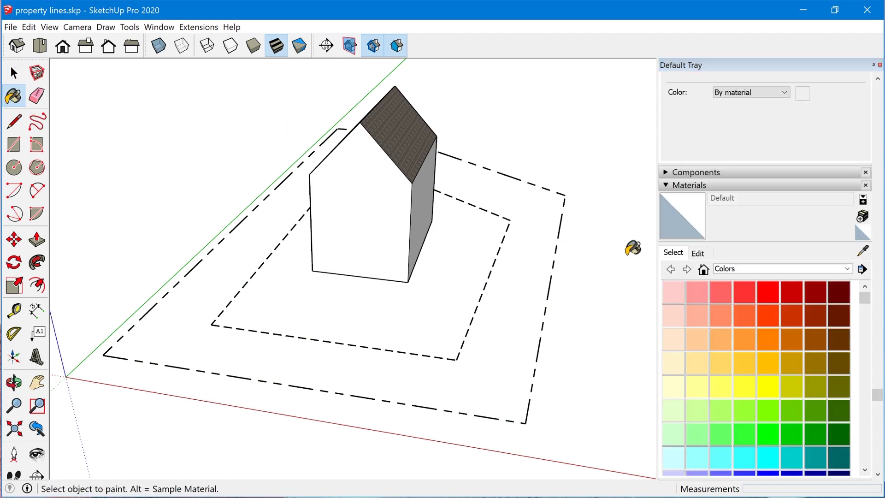
{"action": "left_click", "coordinate": [747, 297]}
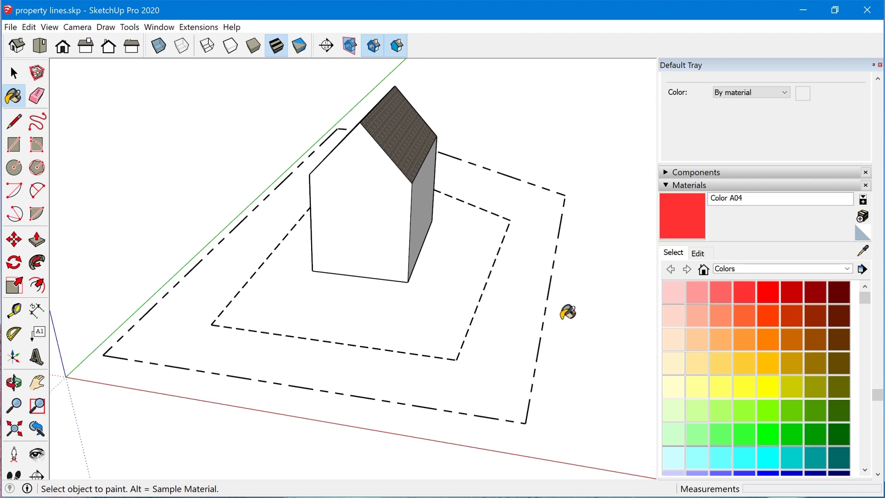
{"action": "left_click", "coordinate": [549, 295]}
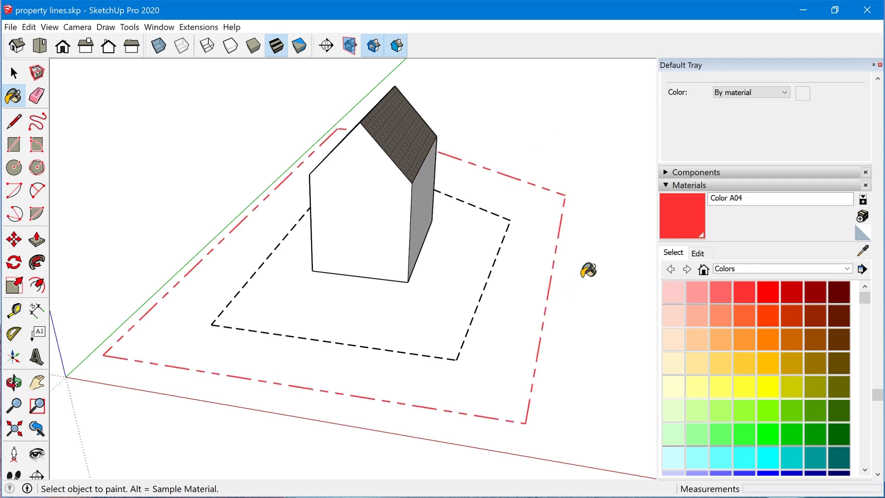
Step: Open the inner setback line group for editing
{"action": "mouse_move", "coordinate": [470, 224]}
{"action": "middle_mouse_down"}
{"action": "mouse_move", "coordinate": [481, 353]}
{"action": "mouse_move", "coordinate": [539, 207]}
{"action": "middle_mouse_up"}
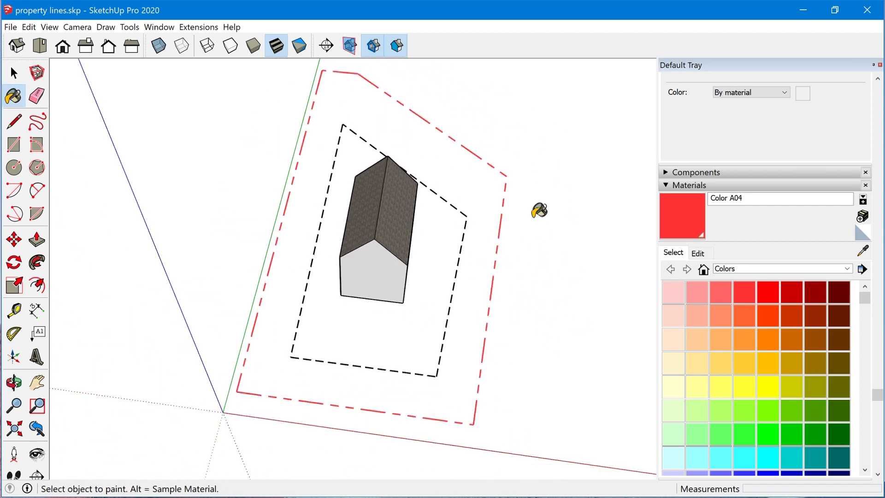
{"action": "mouse_move", "coordinate": [493, 429]}
{"action": "middle_mouse_down"}
{"action": "mouse_move", "coordinate": [472, 417]}
{"action": "mouse_move", "coordinate": [508, 391]}
{"action": "middle_mouse_up"}
{"action": "key", "text": "space"}
{"action": "left_click", "coordinate": [478, 375]}
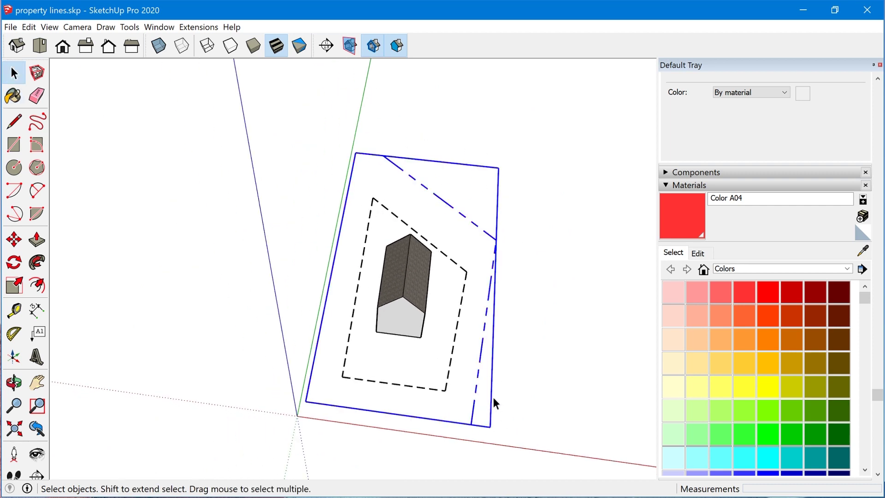
{"action": "left_click", "coordinate": [447, 379]}
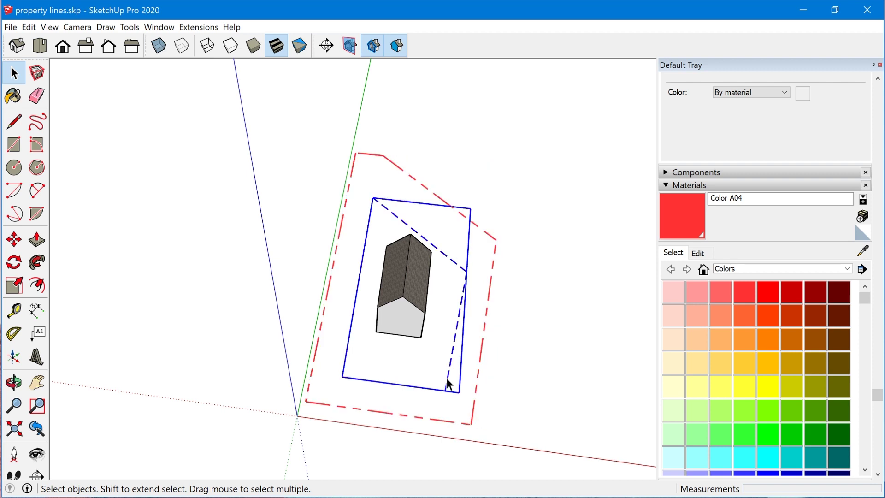
{"action": "double_click", "coordinate": [447, 379]}
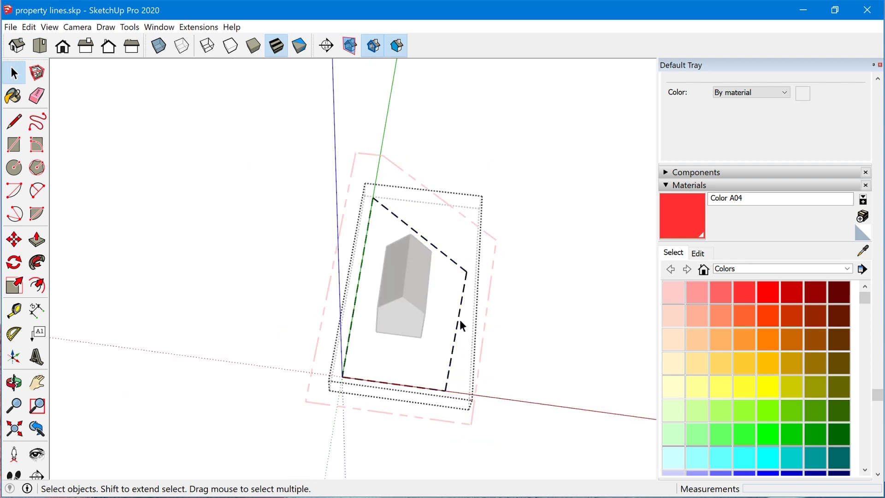
{"action": "left_click", "coordinate": [472, 331]}
{"action": "left_click", "coordinate": [461, 302]}
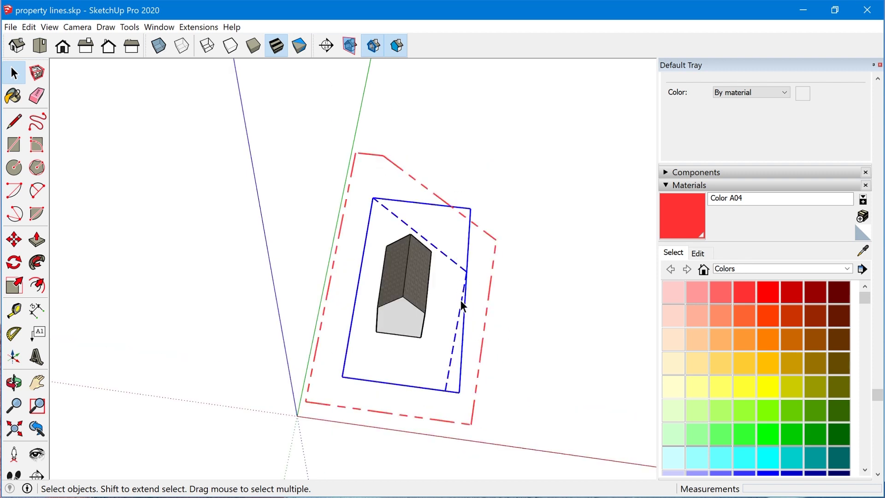
{"action": "double_click", "coordinate": [463, 305]}
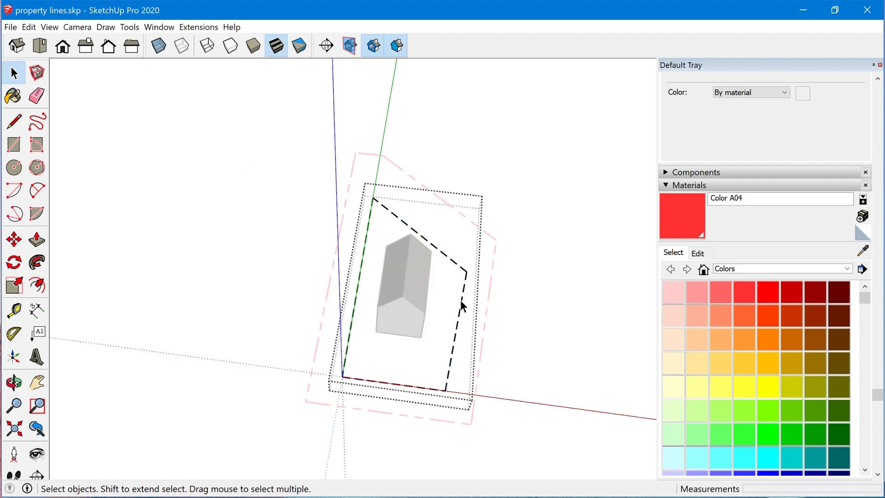
Step: Paint two individual setback edges, the side edge and the front edge, with Color A04
{"action": "scroll", "coordinate": [436, 389], "scroll_direction": "up", "scroll_amount": 3}
{"action": "left_click", "coordinate": [461, 364]}
{"action": "left_click", "coordinate": [427, 387]}
{"action": "key", "text": "b"}
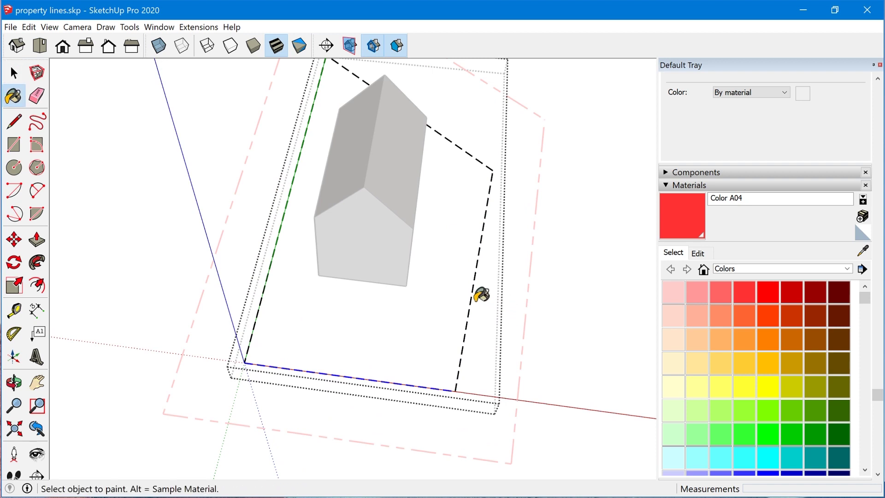
{"action": "left_click", "coordinate": [471, 303]}
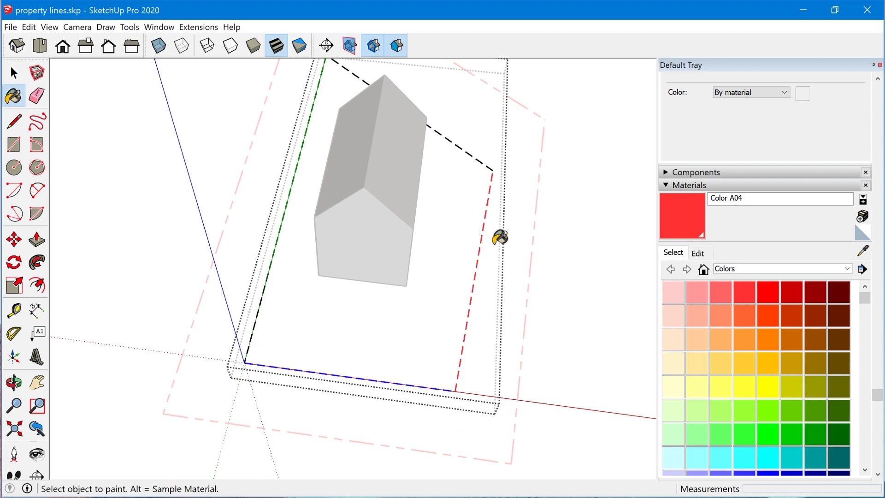
{"action": "left_click", "coordinate": [432, 386]}
{"action": "key", "text": "space"}
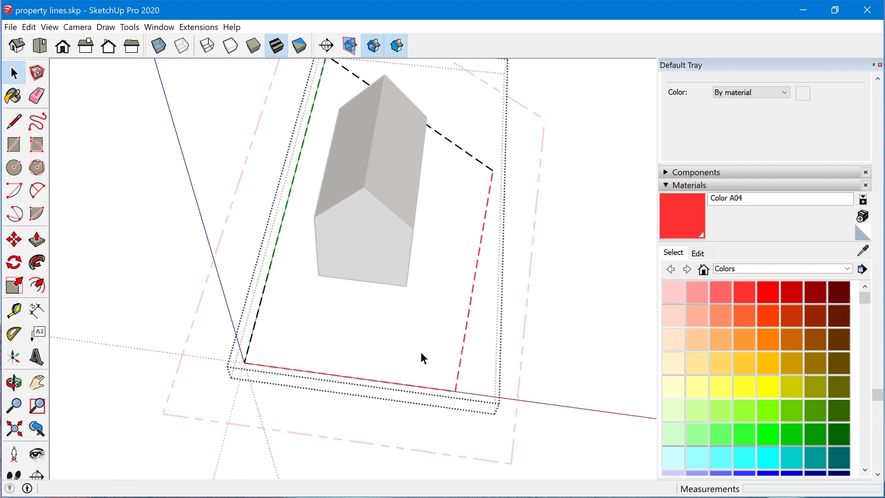
Step: Select all four edges in the setback group, assign them the dark red in-model paint, and leave the group
{"action": "middle_click_drag", "start_coordinate": [420, 352], "coordinate": [469, 377]}
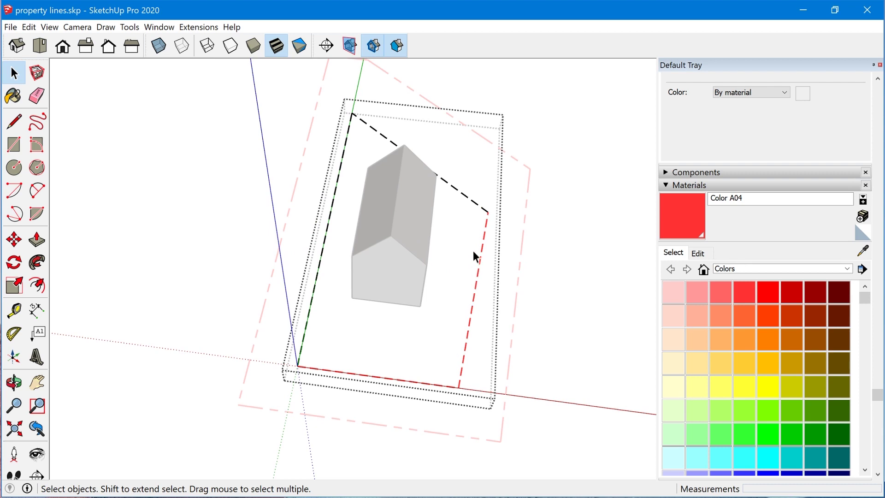
{"action": "middle_click_drag", "start_coordinate": [483, 213], "coordinate": [429, 329]}
{"action": "scroll", "coordinate": [759, 183], "scroll_direction": "up", "scroll_amount": 6}
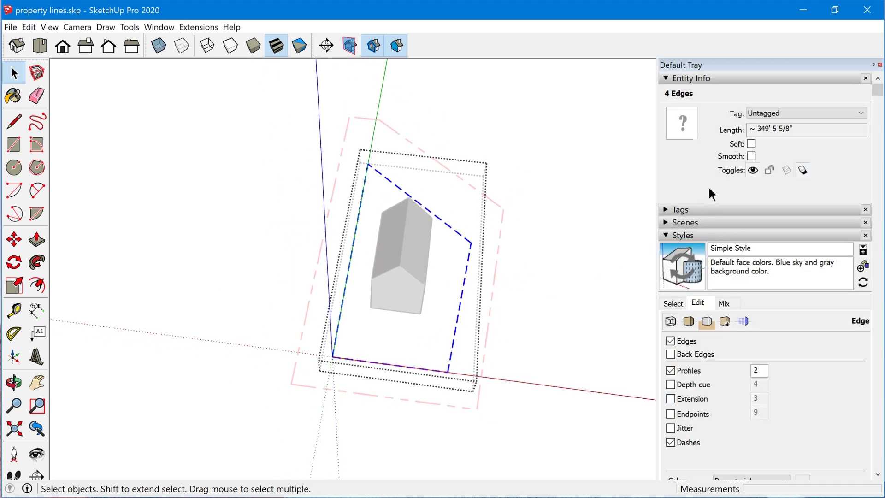
{"action": "left_click", "coordinate": [683, 128]}
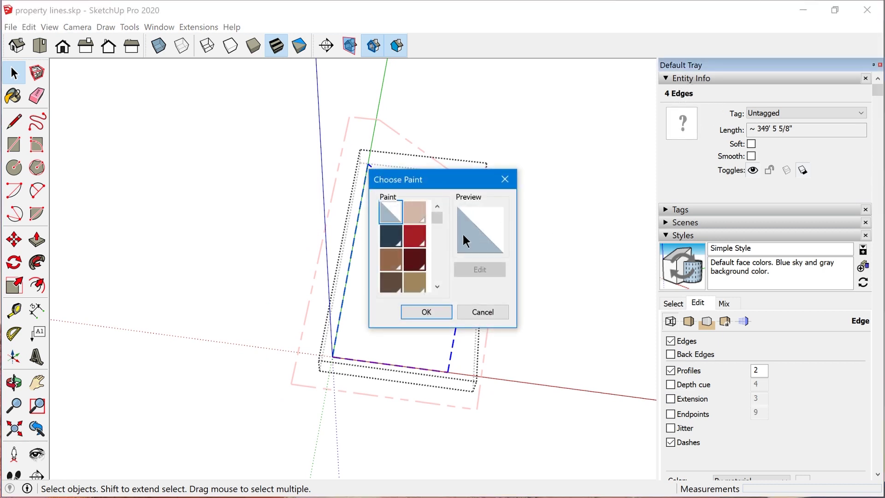
{"action": "left_click", "coordinate": [416, 239]}
{"action": "left_click", "coordinate": [435, 308]}
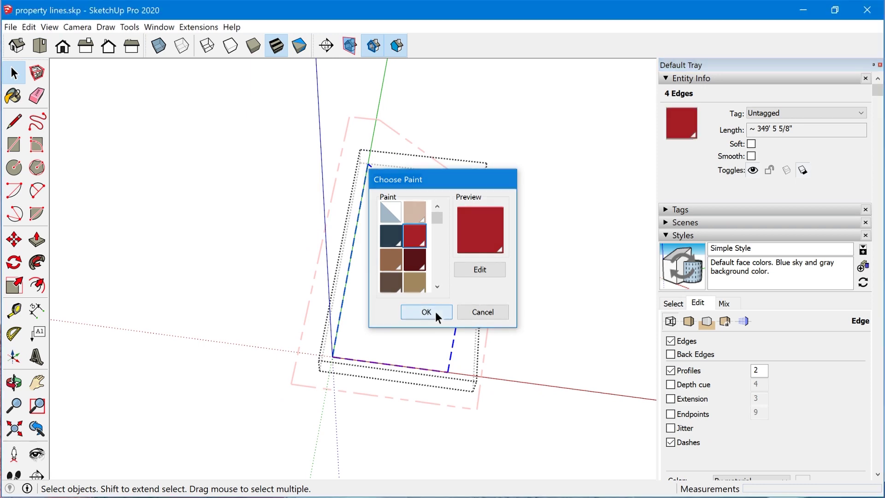
{"action": "left_click", "coordinate": [537, 308]}
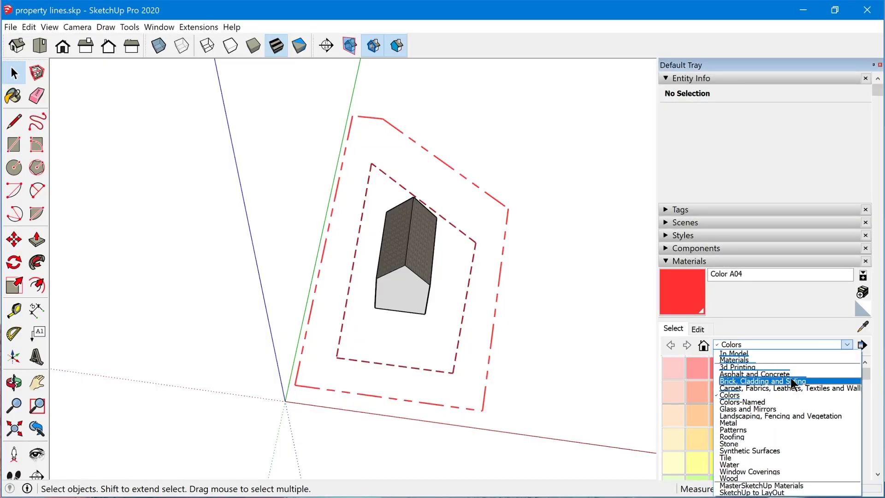
Step: Paint the outer property line group with Concrete Aggregate Smoke from the Asphalt and Concrete materials
{"action": "left_click", "coordinate": [797, 374]}
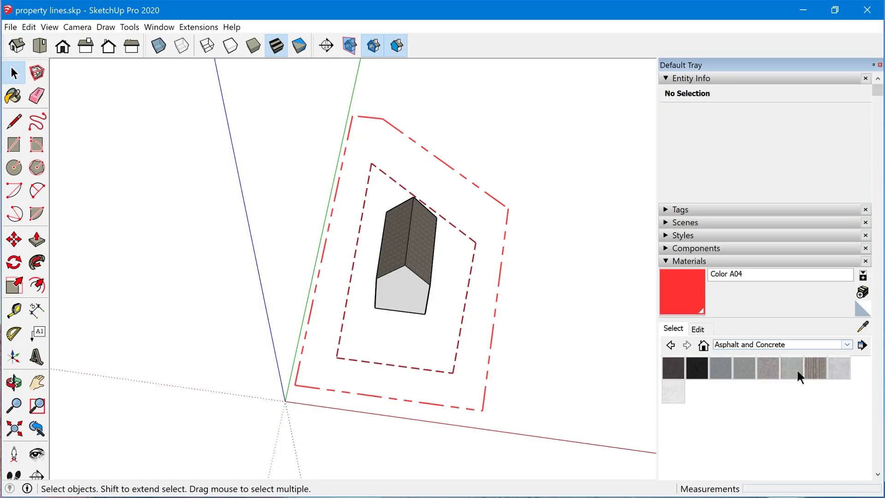
{"action": "left_click", "coordinate": [767, 366]}
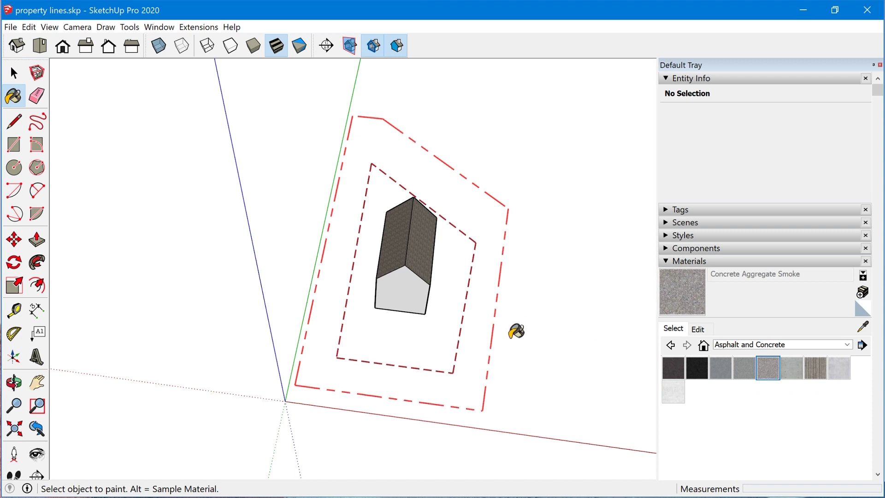
{"action": "left_click", "coordinate": [492, 339]}
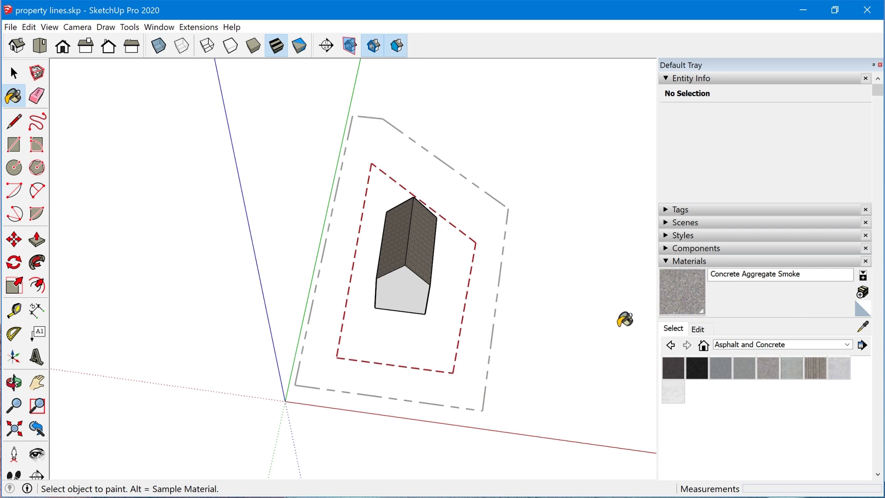
Step: Check the colors and dash patterns assigned to the Property and Setback tags in the model
{"action": "left_click", "coordinate": [671, 261]}
{"action": "left_click", "coordinate": [681, 210]}
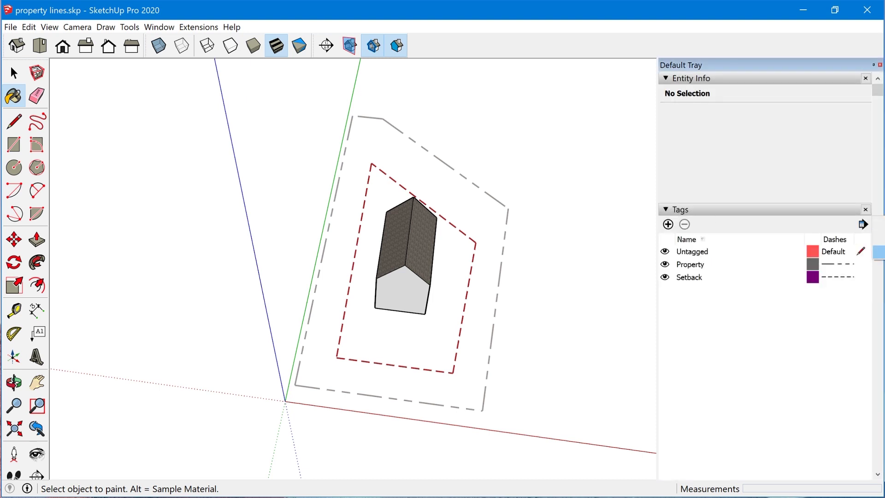
{"action": "left_click", "coordinate": [678, 211]}
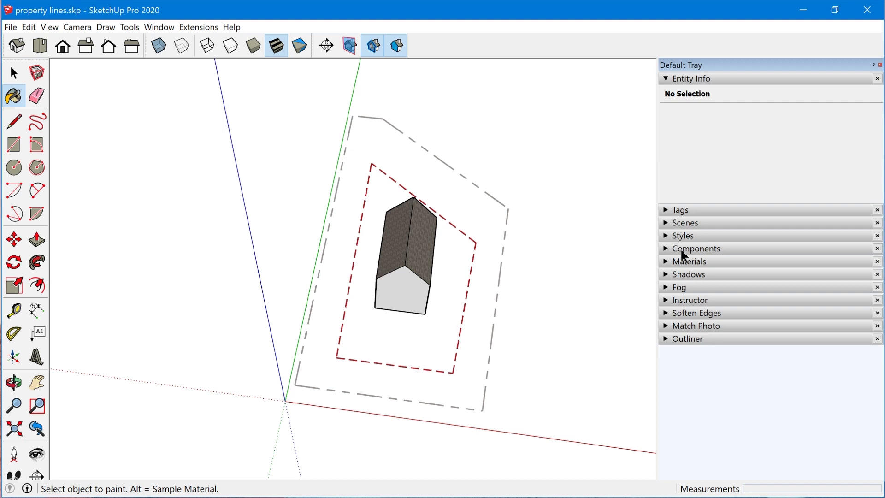
Step: Turn on Color by Tag in the modeling settings of the current style
{"action": "left_click", "coordinate": [673, 237]}
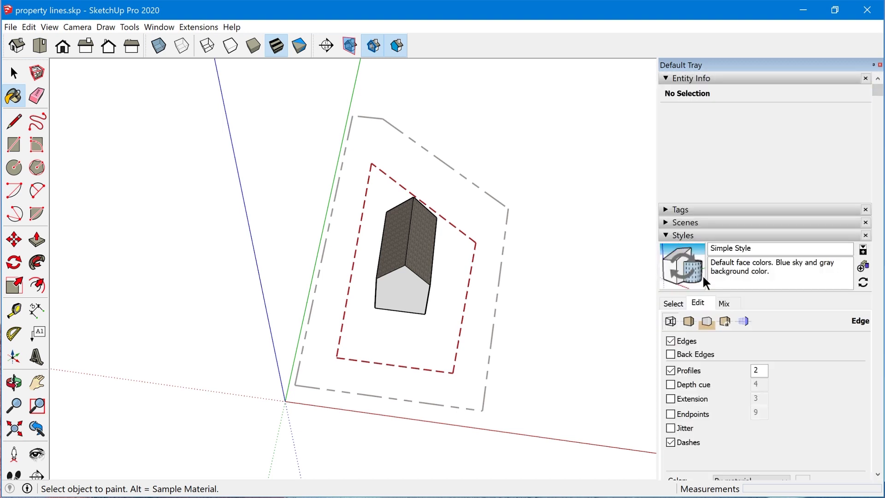
{"action": "left_click", "coordinate": [743, 322]}
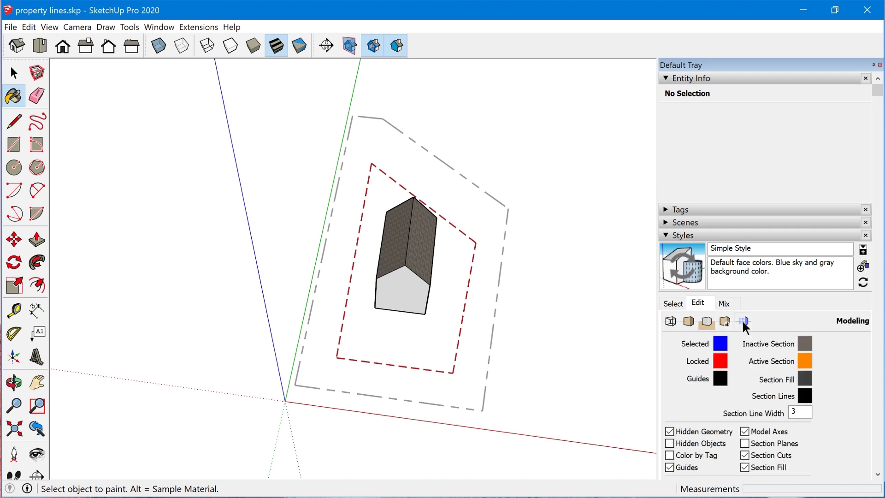
{"action": "left_click", "coordinate": [670, 456]}
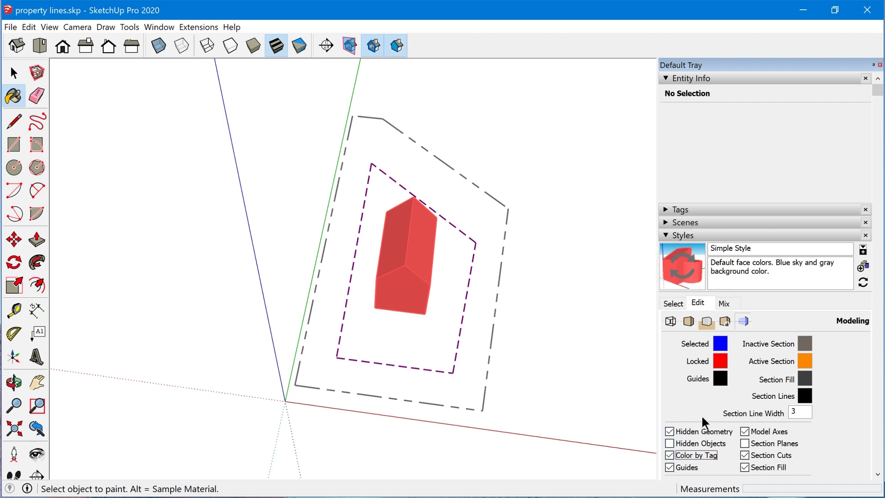
{"action": "scroll", "coordinate": [705, 397], "scroll_direction": "down", "scroll_amount": 3}
{"action": "scroll", "coordinate": [699, 369], "scroll_direction": "up", "scroll_amount": 3}
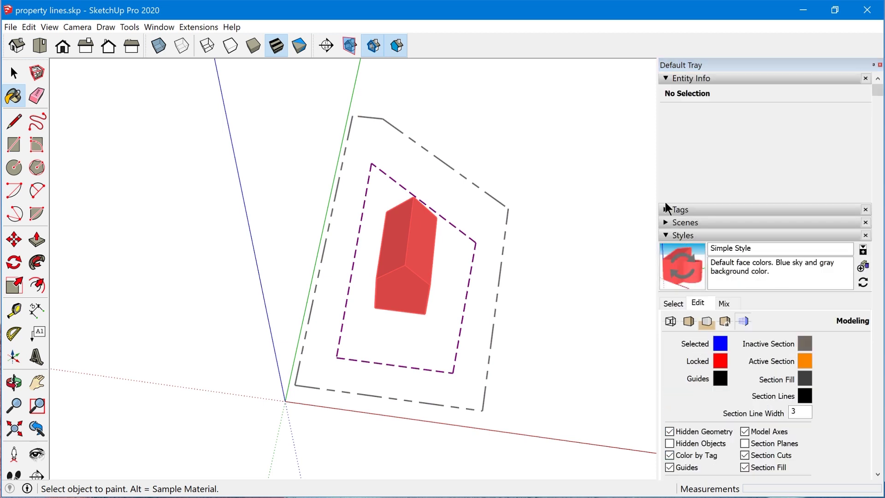
Step: Change the Setback tag's color to dark green and accept the color edit
{"action": "left_click", "coordinate": [667, 209]}
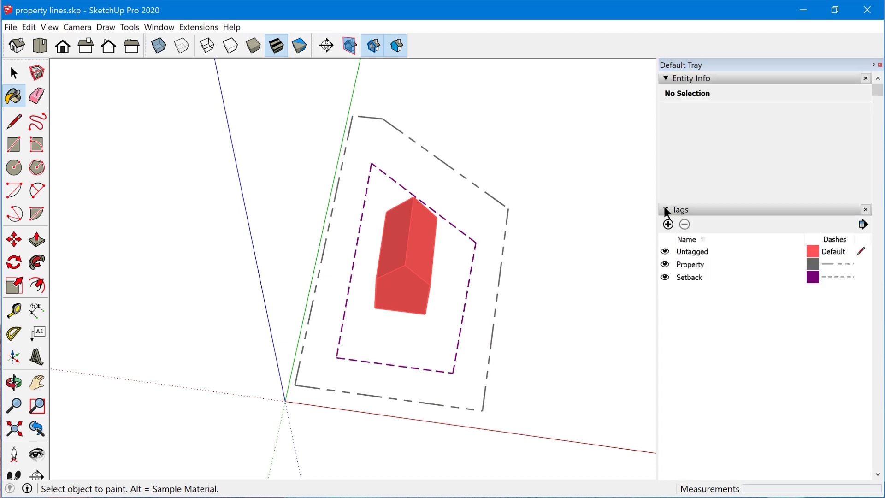
{"action": "scroll", "coordinate": [461, 288], "scroll_direction": "up", "scroll_amount": 2}
{"action": "scroll", "coordinate": [461, 300], "scroll_direction": "down", "scroll_amount": 1}
{"action": "mouse_move", "coordinate": [484, 320]}
{"action": "middle_mouse_down"}
{"action": "mouse_move", "coordinate": [352, 229]}
{"action": "mouse_move", "coordinate": [336, 245]}
{"action": "mouse_move", "coordinate": [383, 268]}
{"action": "middle_mouse_up"}
{"action": "middle_click_drag", "start_coordinate": [553, 305], "coordinate": [489, 306]}
{"action": "left_click", "coordinate": [813, 278]}
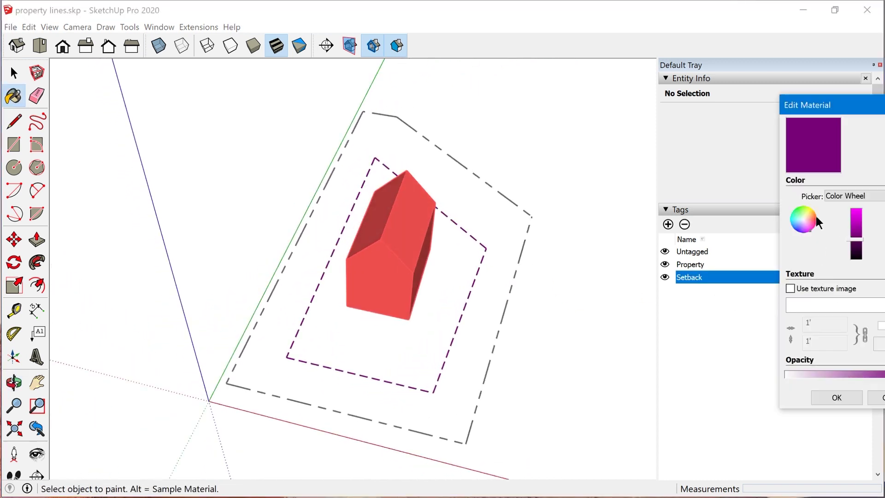
{"action": "left_click", "coordinate": [800, 218]}
{"action": "left_click", "coordinate": [849, 397]}
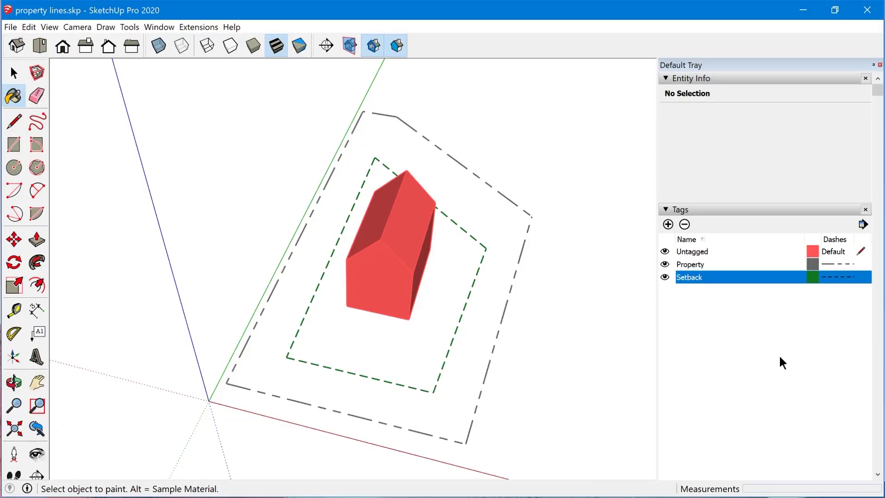
Step: Switch to LayOut and review the Property tag's dashes, color and line scale settings for the viewport
{"action": "key", "text": "alt+Tab"}
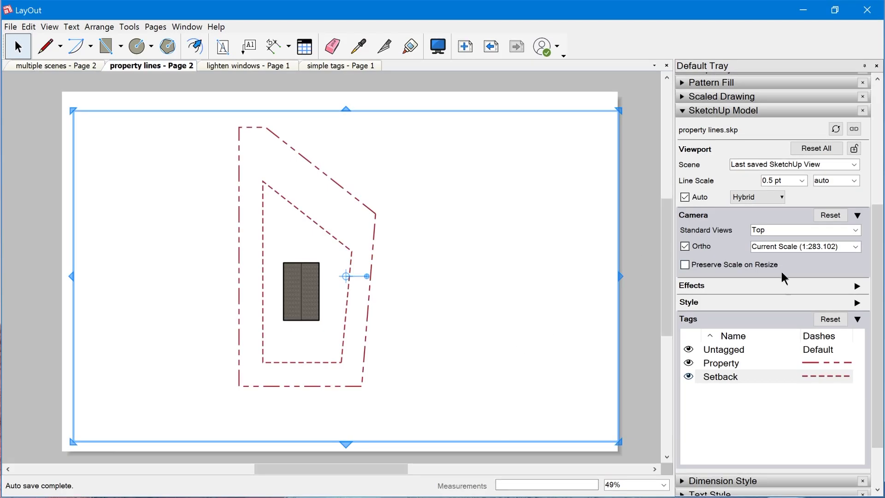
{"action": "left_click", "coordinate": [827, 369]}
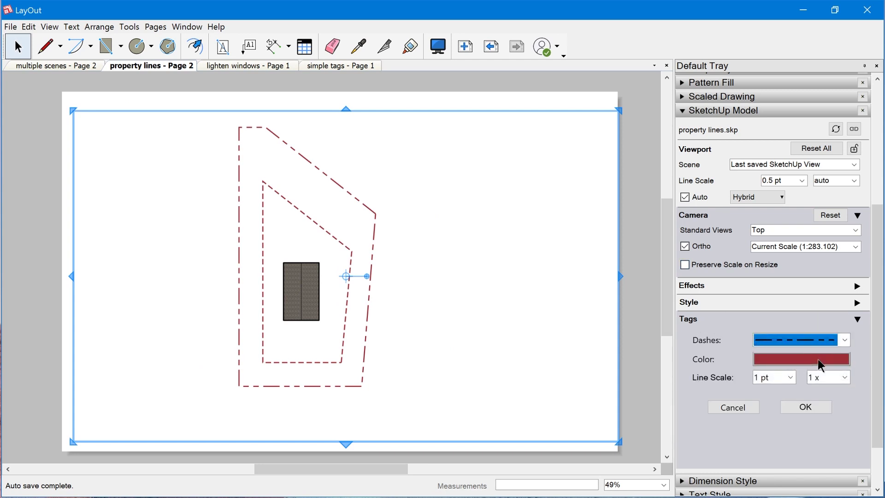
{"action": "left_click", "coordinate": [848, 320]}
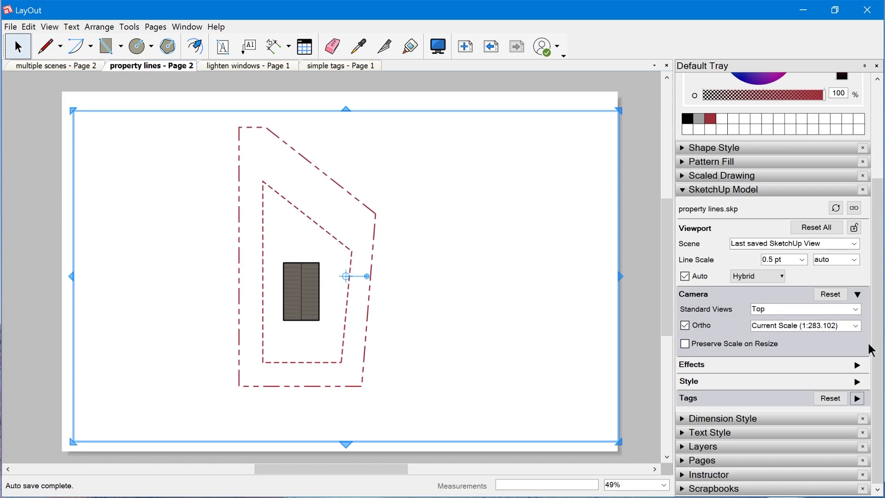